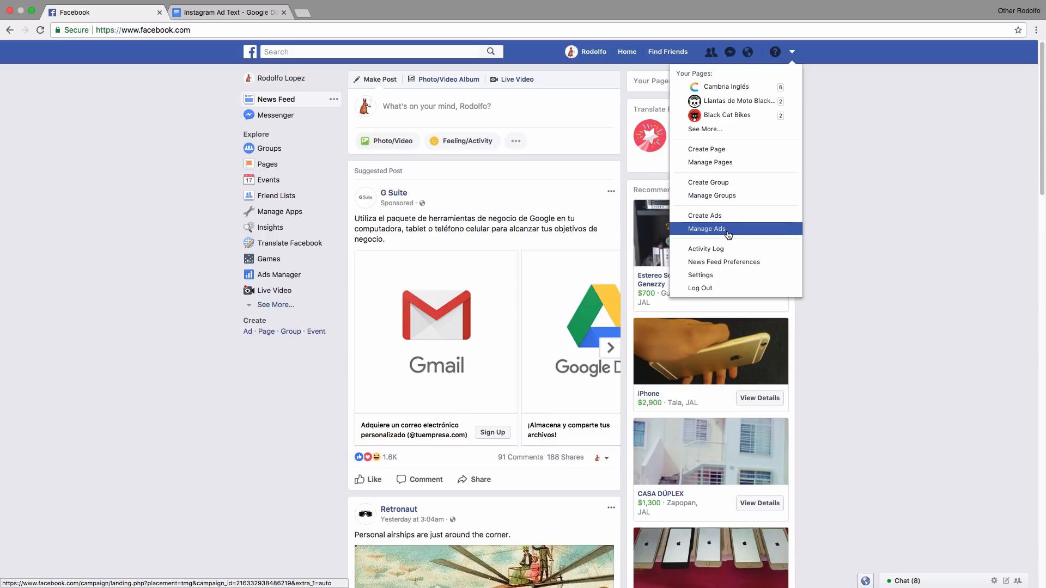
- Open the ads management page, choose the first listed ad account and start creating a new ad
click(728, 235)
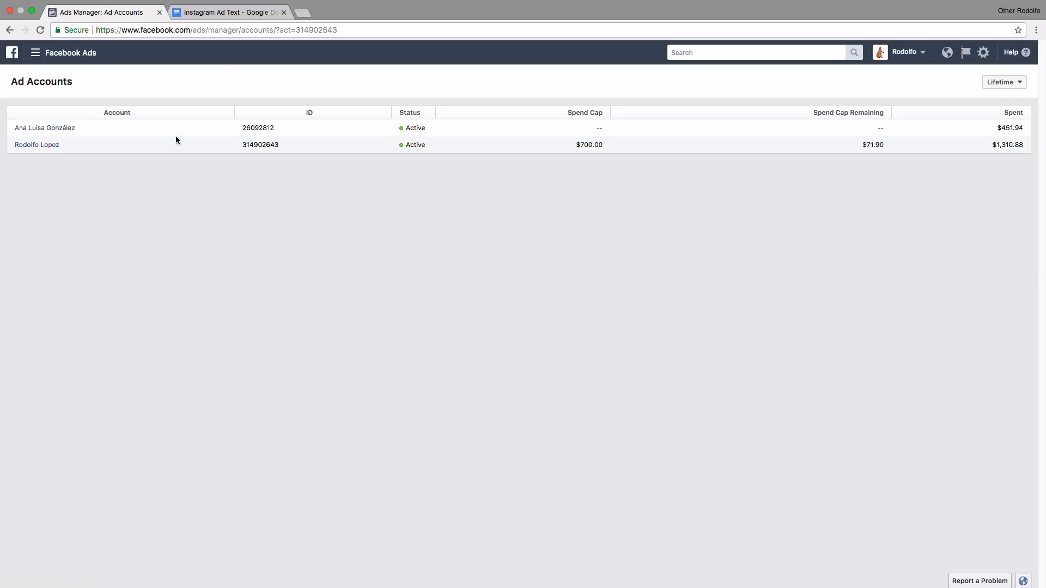
click(54, 130)
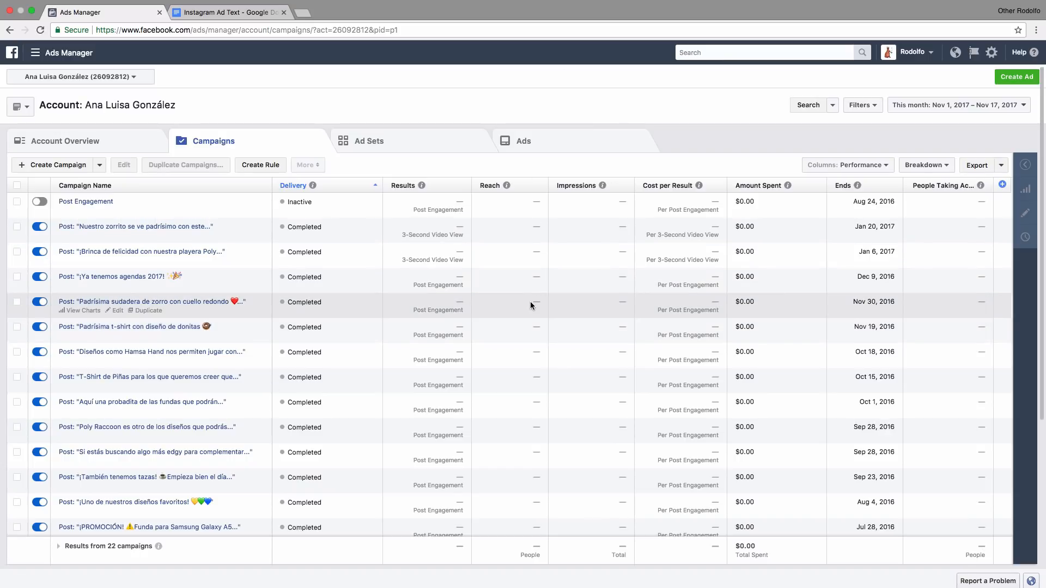
click(1019, 78)
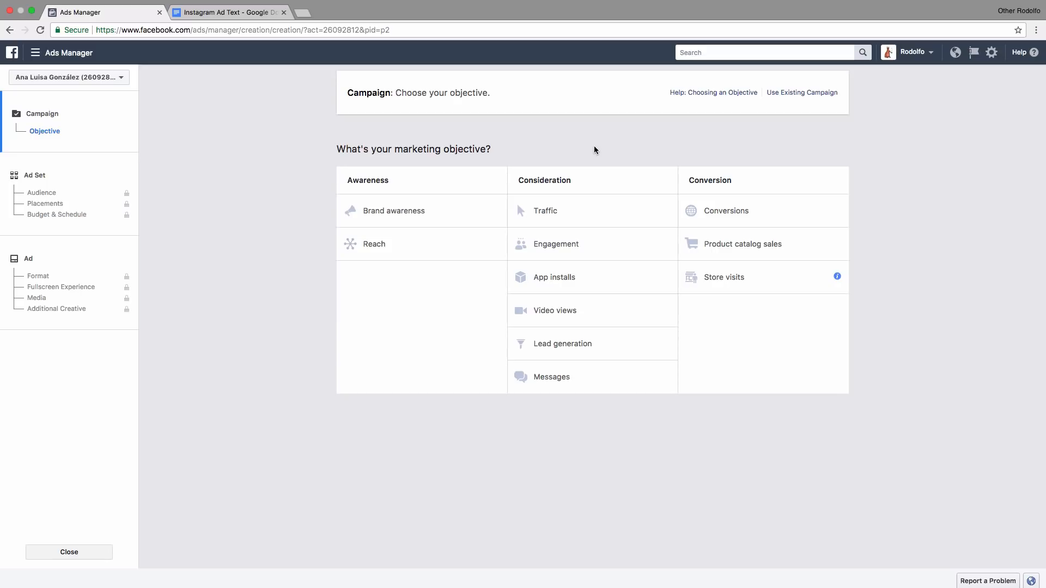
- Choose Traffic as the marketing objective, keep the campaign name Traffic and continue to the ad set
click(546, 210)
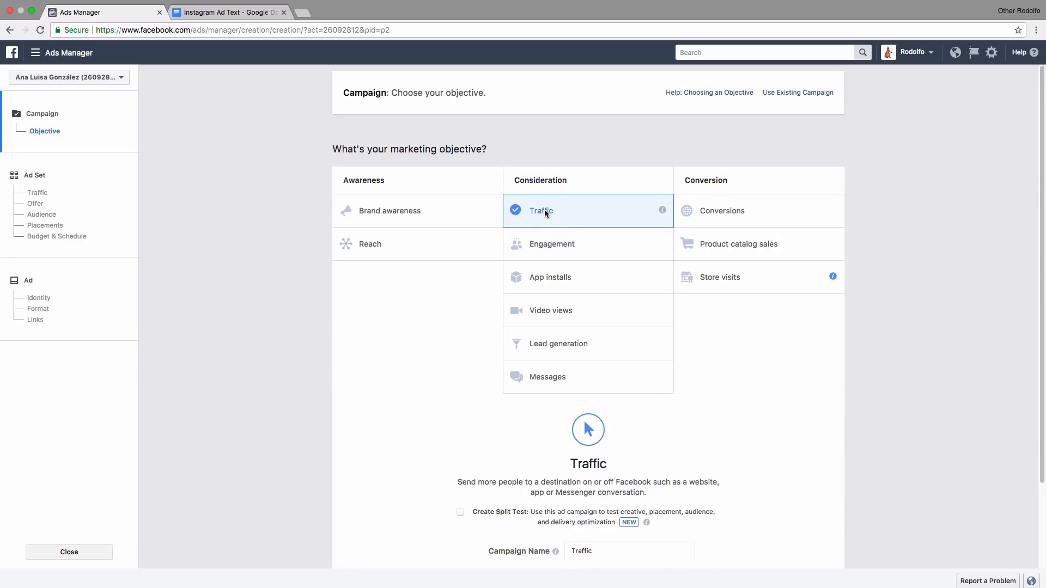
scroll(892, 265, down, 3)
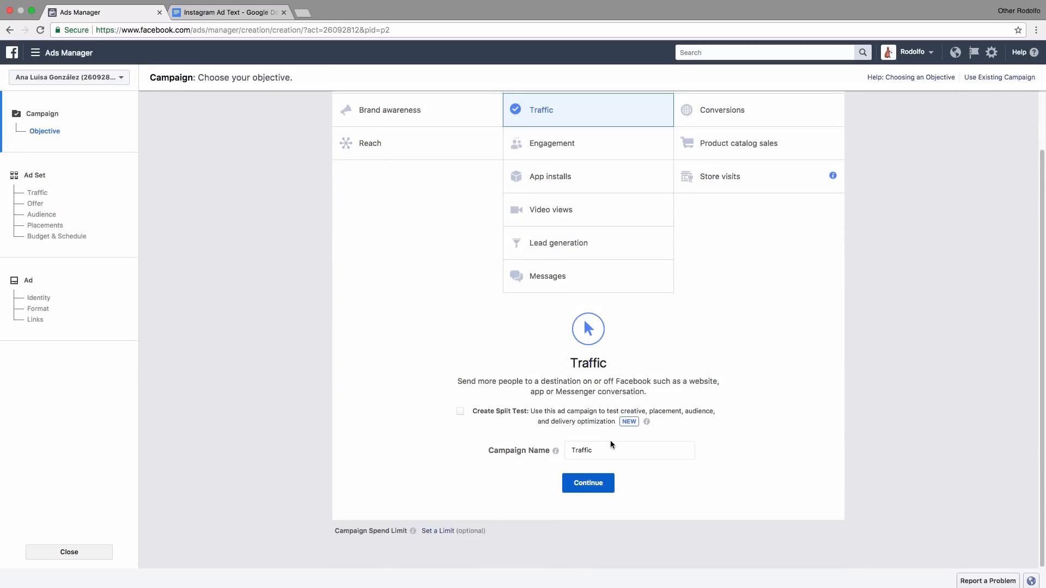
double_click(581, 451)
mouse_move(556, 455)
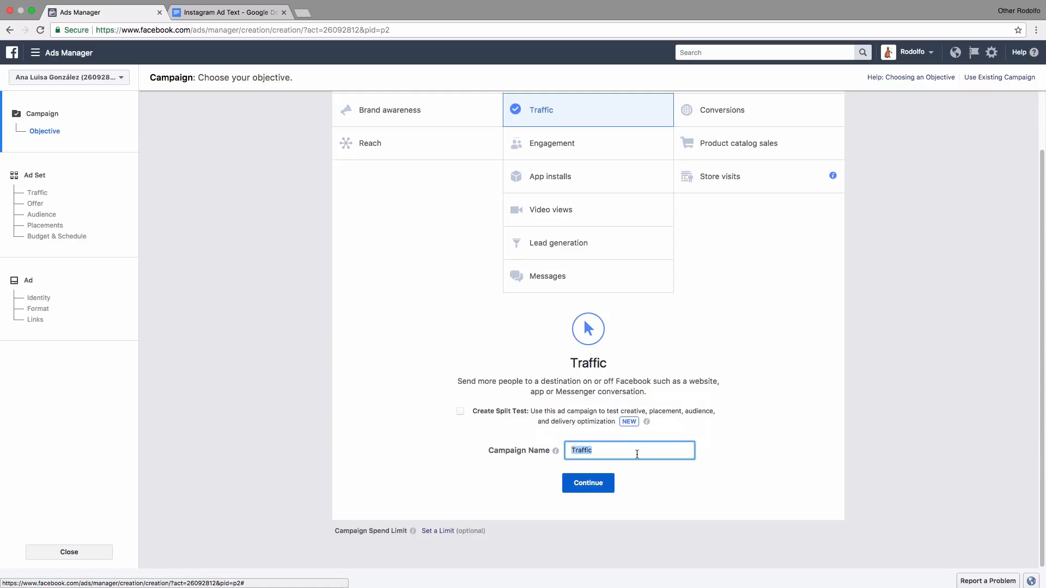
click(601, 491)
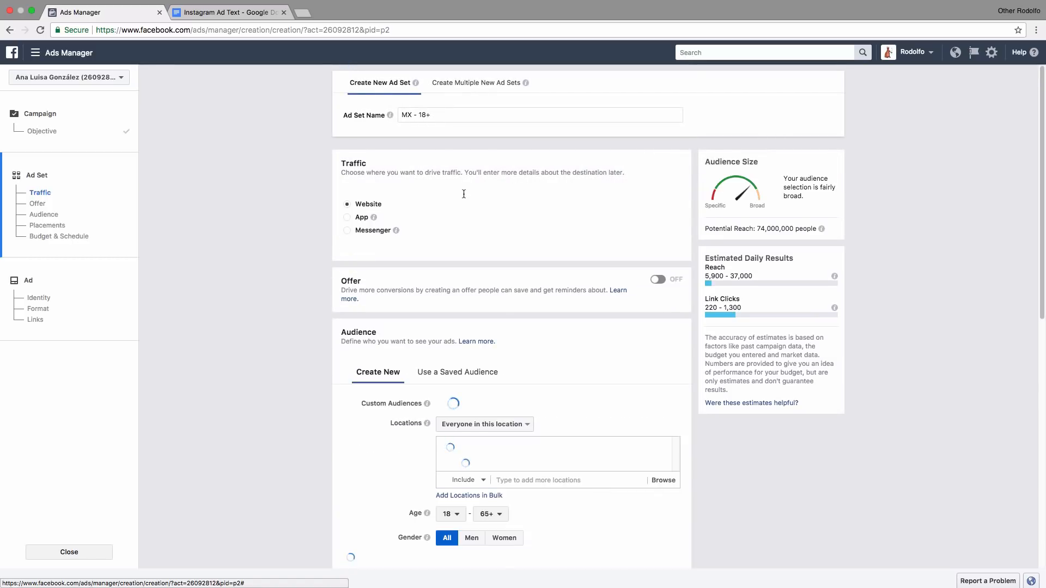
click(437, 115)
key(BackSpace)
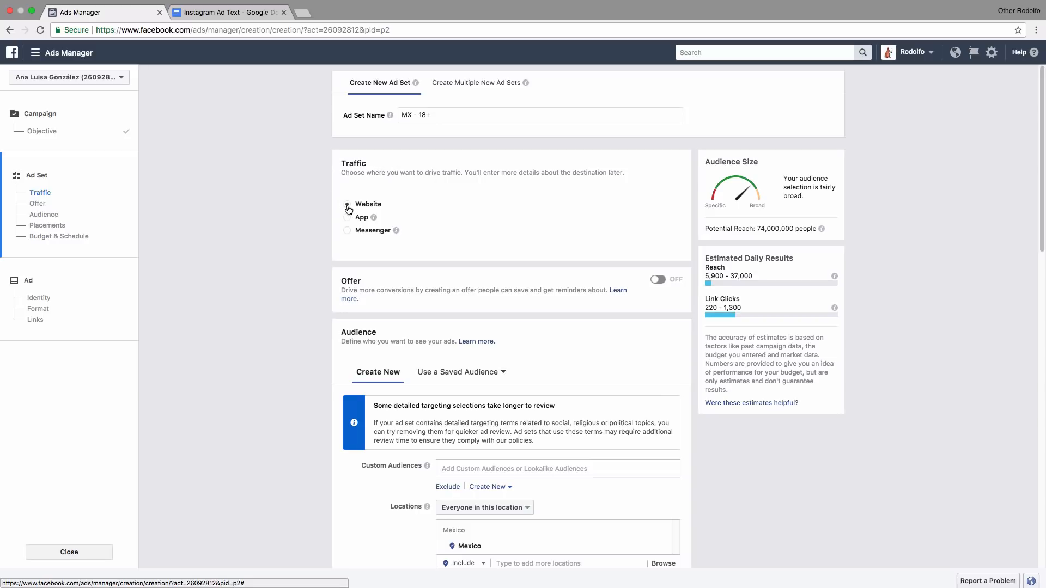
- Replace Mexico with Los Angeles, California as the target location of the audience
scroll(534, 211, down, 2)
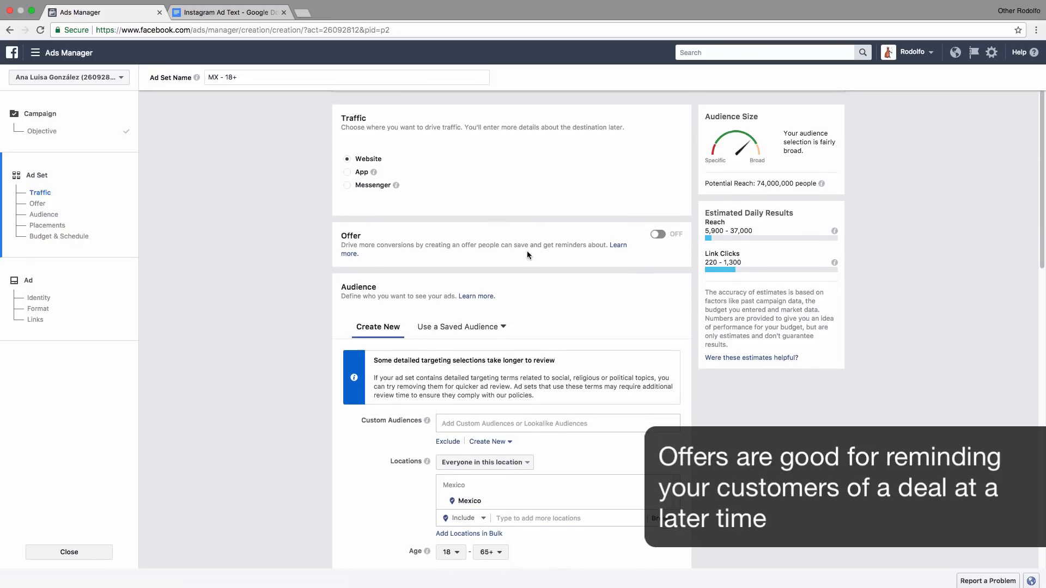
scroll(527, 251, down, 5)
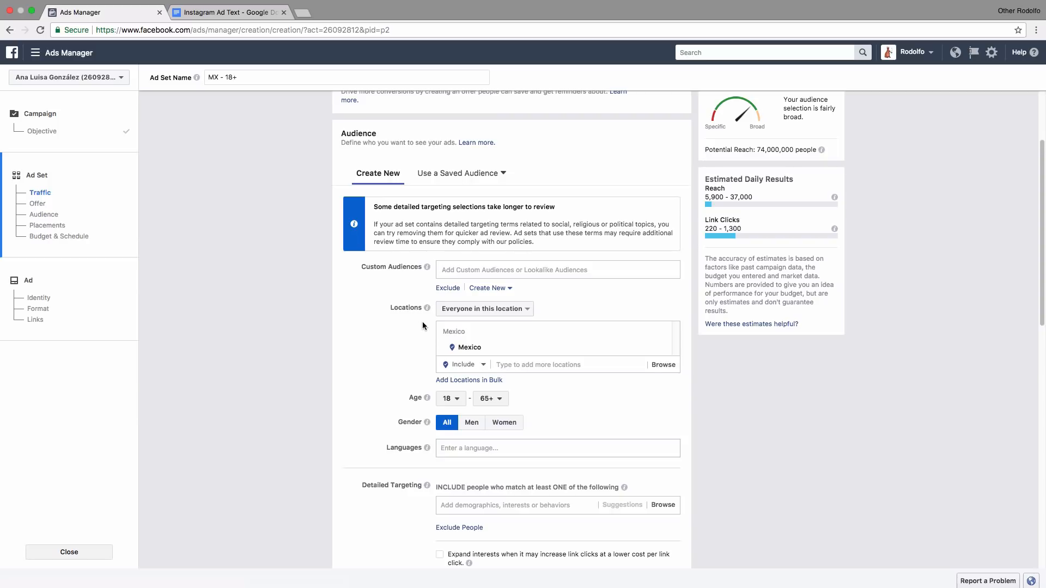
click(668, 348)
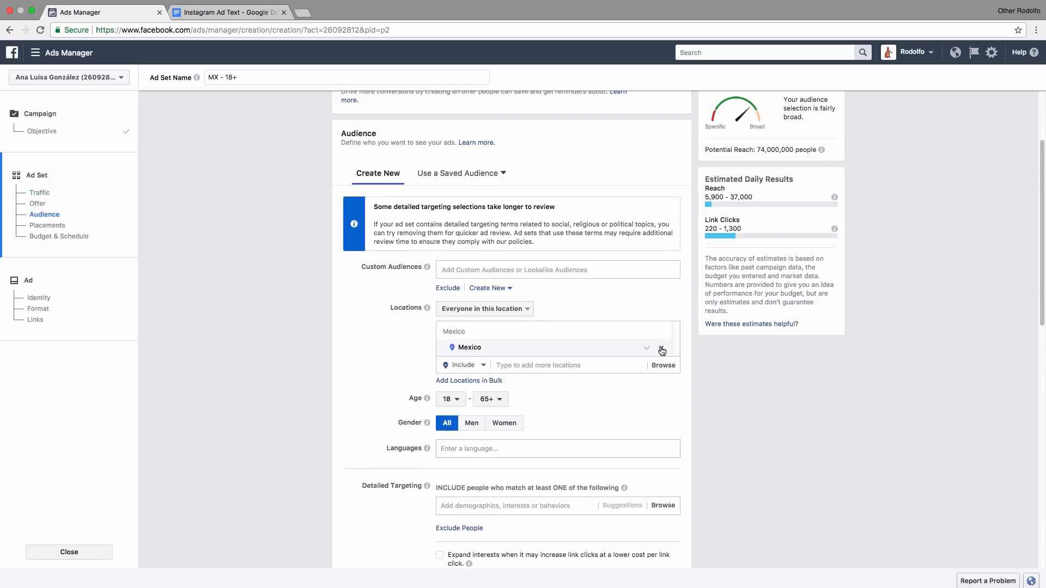
click(536, 330)
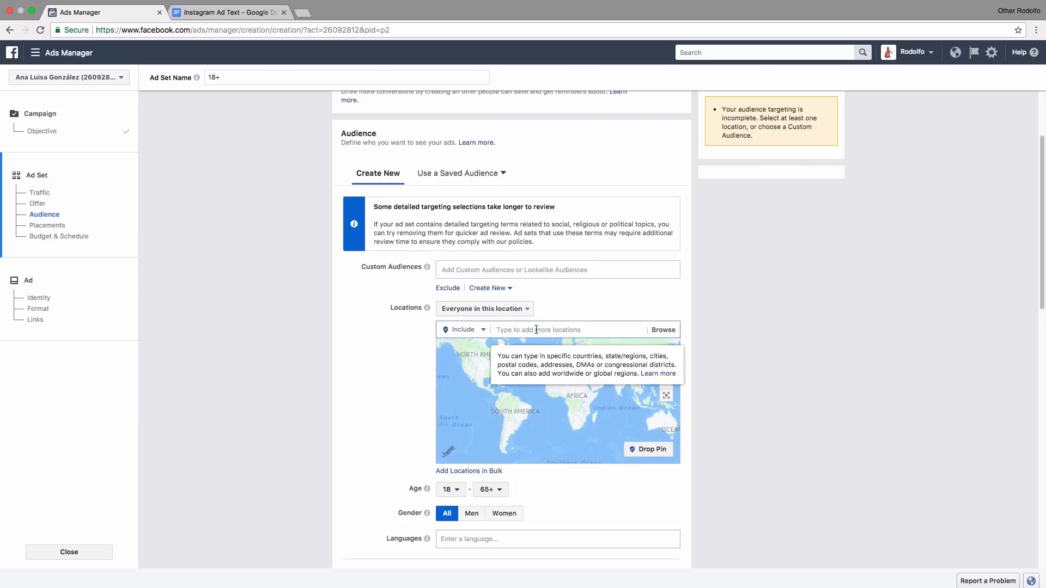
text(los angeles)
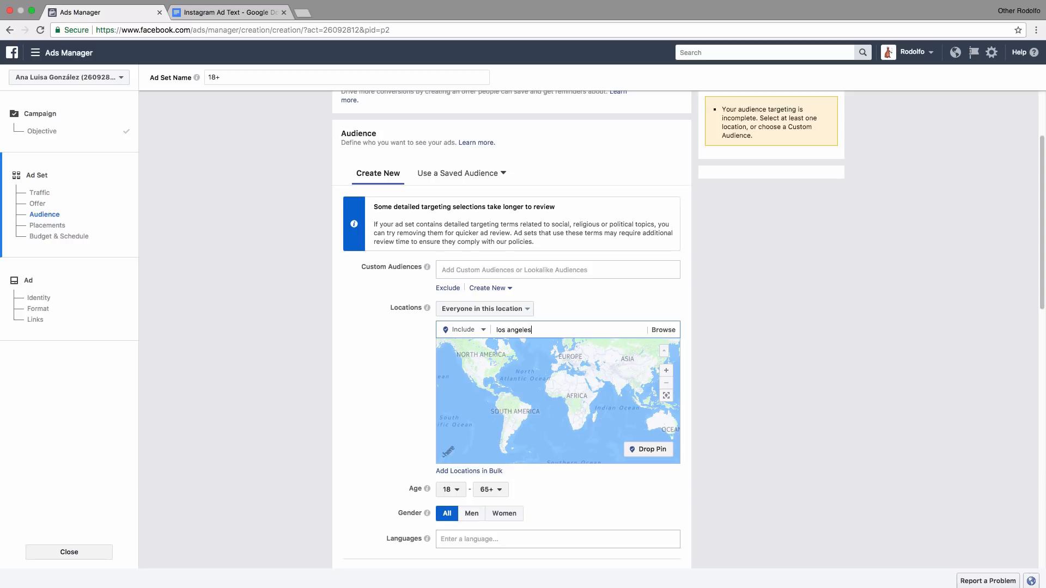
click(541, 361)
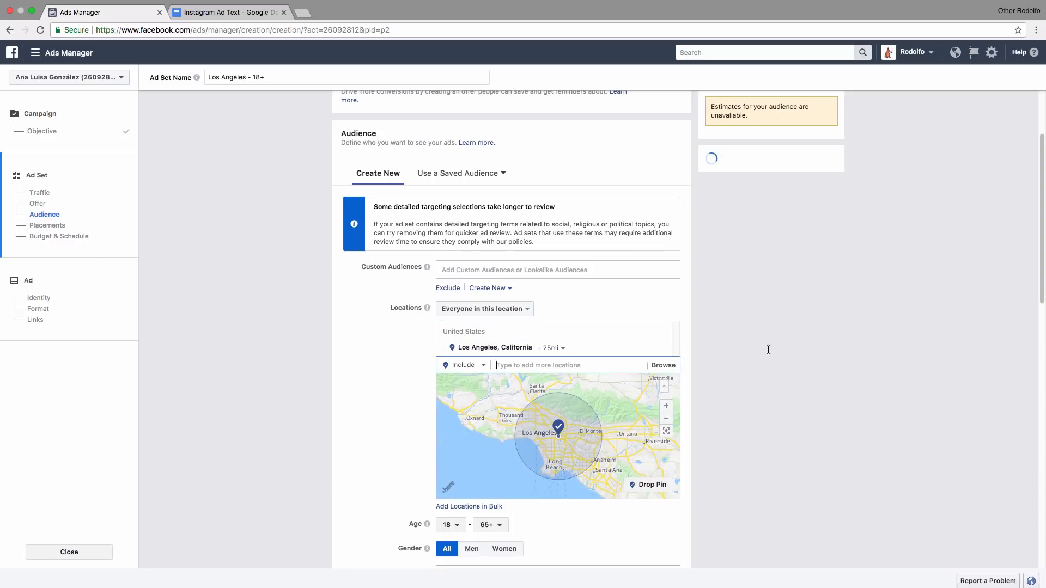
click(557, 349)
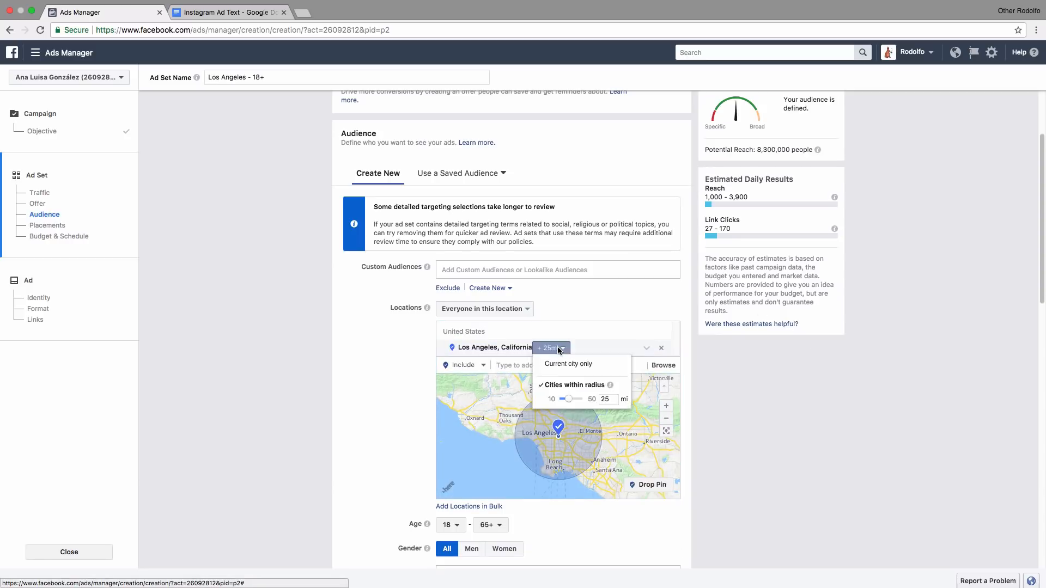
click(730, 460)
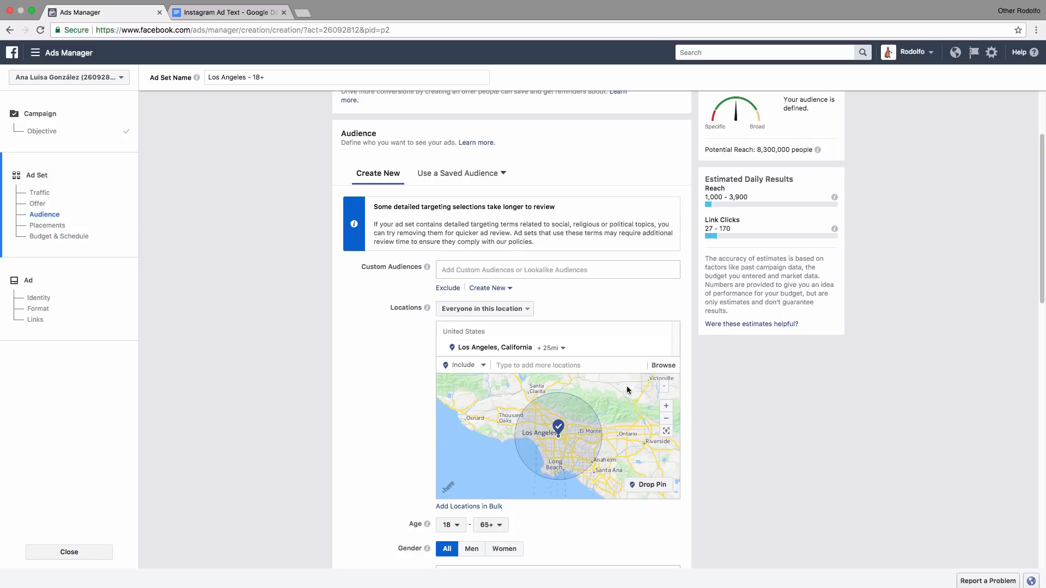
- Set the audience's age range to 20 to 29
scroll(723, 426, down, 2)
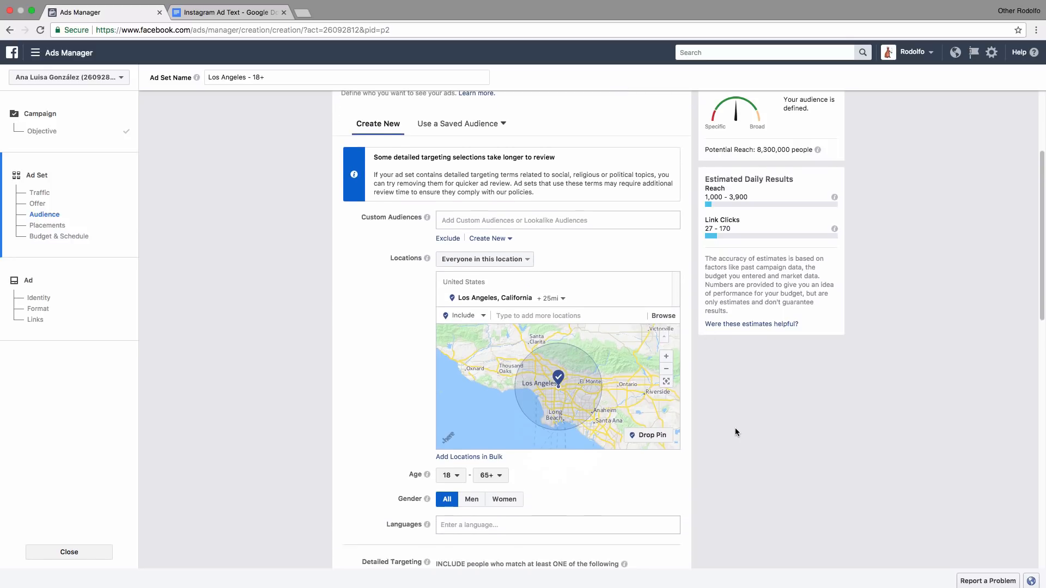
scroll(734, 427, down, 2)
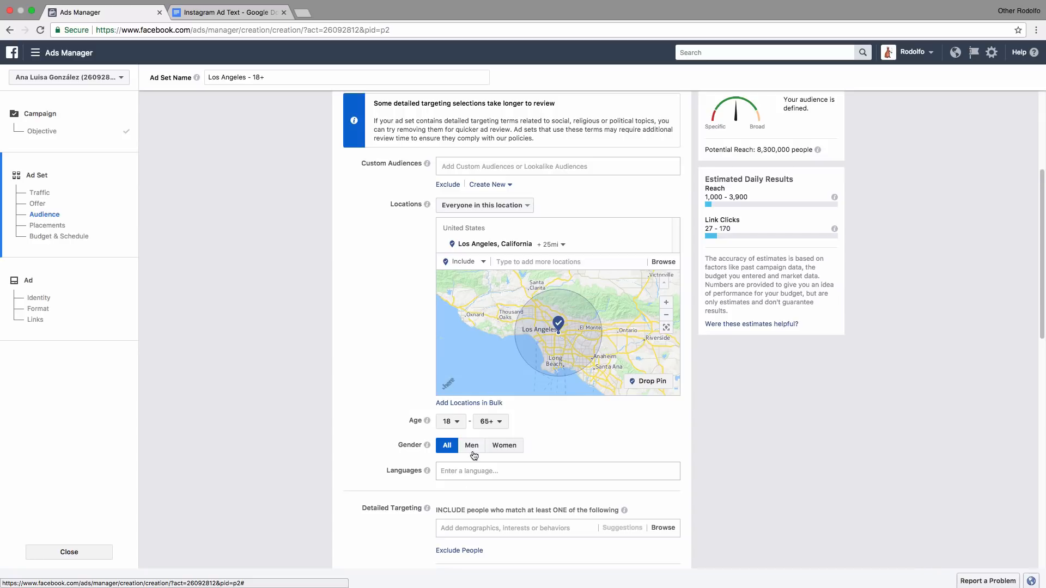
scroll(685, 432, down, 1)
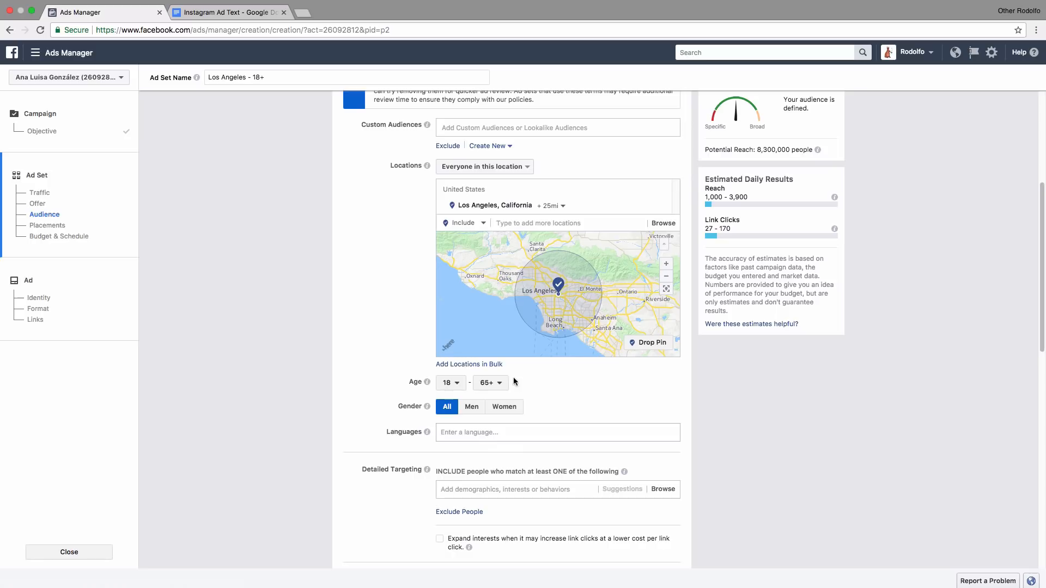
click(450, 385)
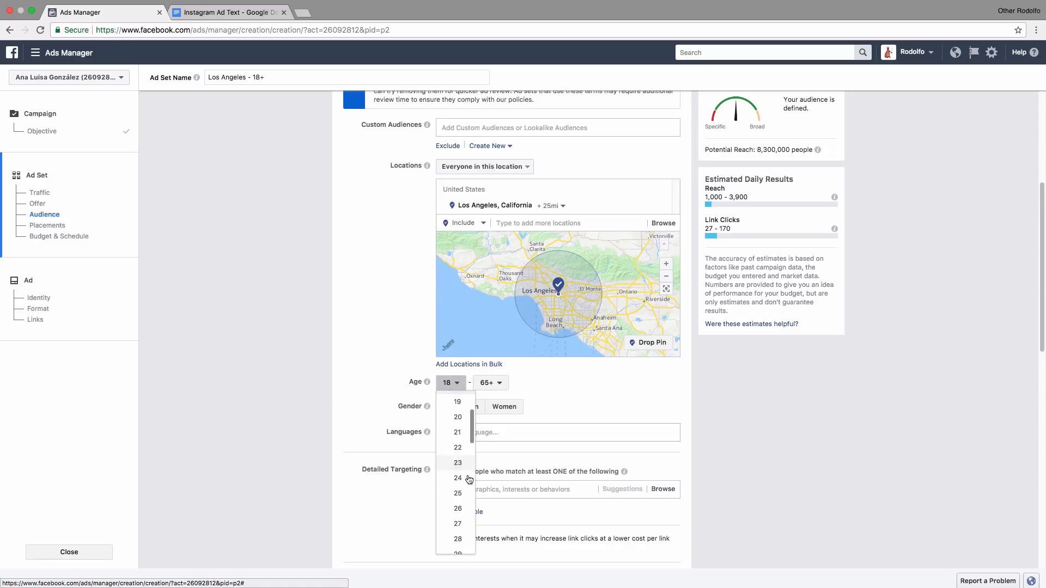
click(459, 421)
click(490, 384)
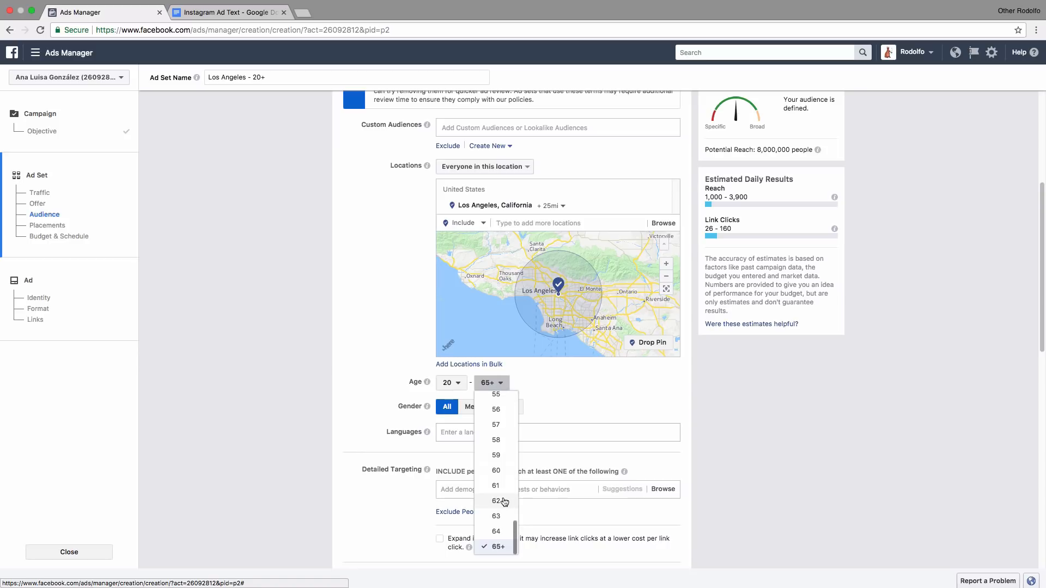
scroll(501, 502, up, 10)
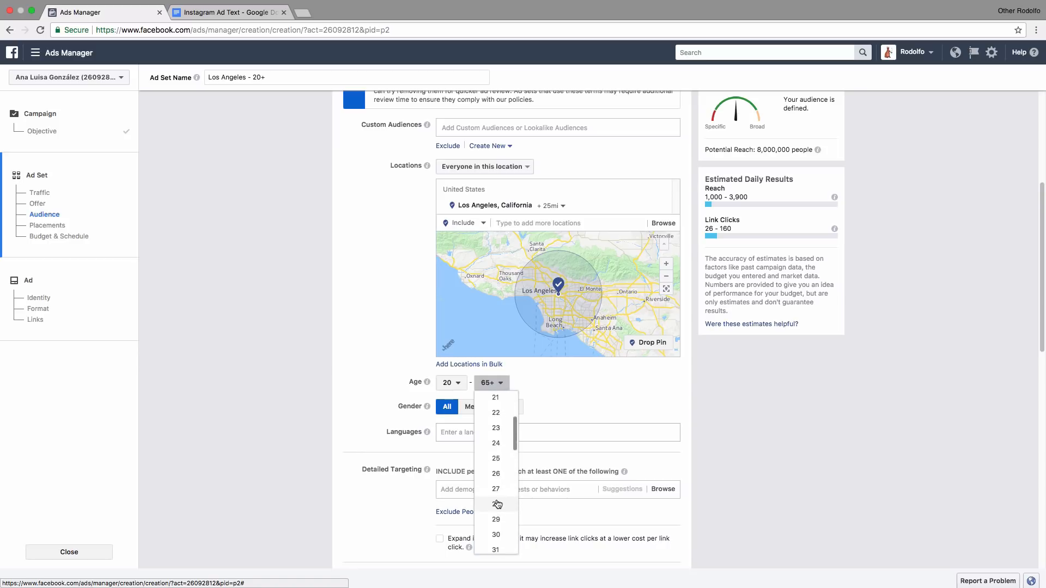
click(497, 504)
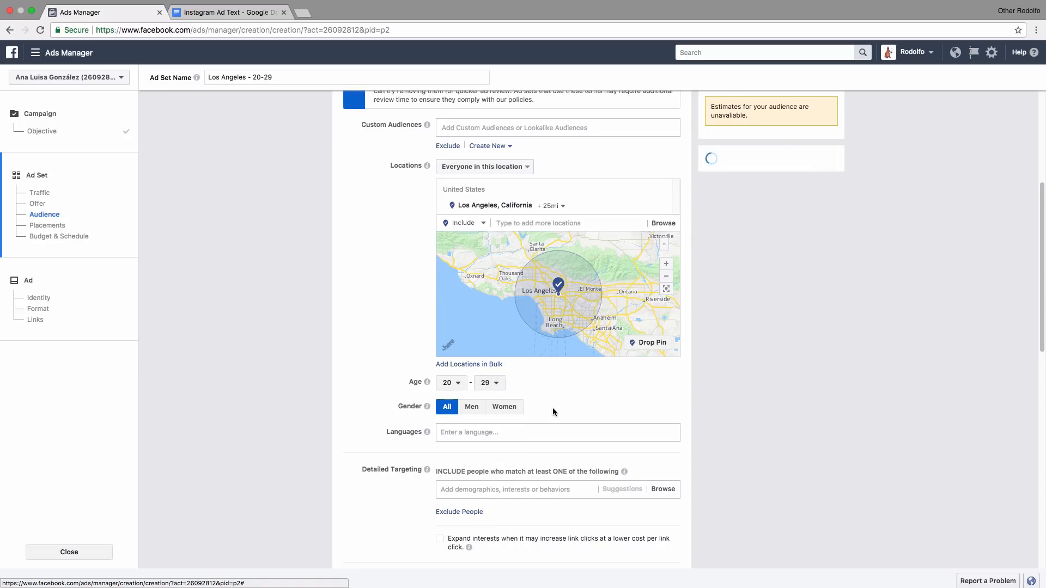
- Limit the audience to women and add English (All) as its language
scroll(569, 369, down, 2)
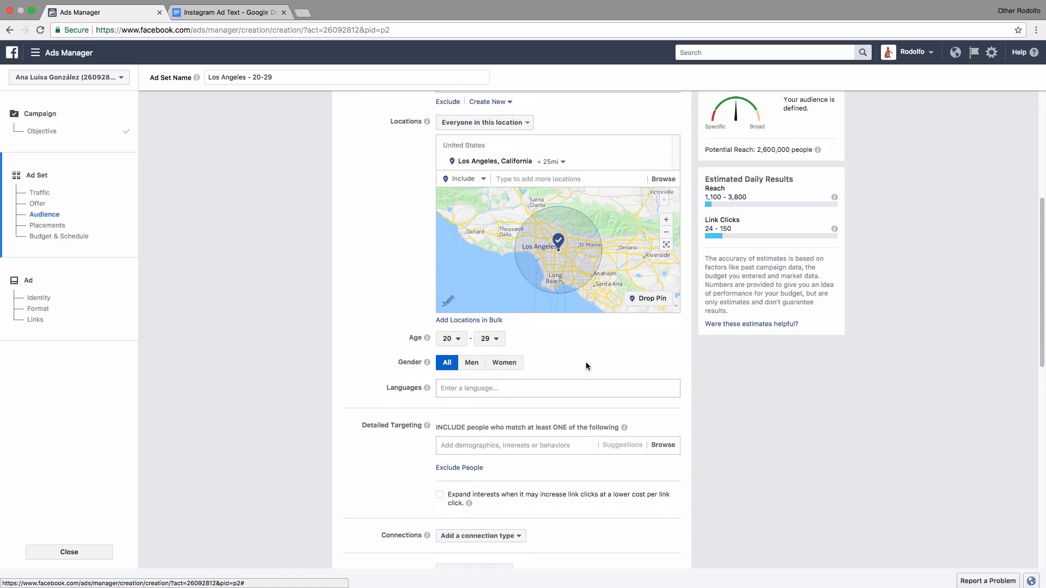
click(497, 364)
click(500, 388)
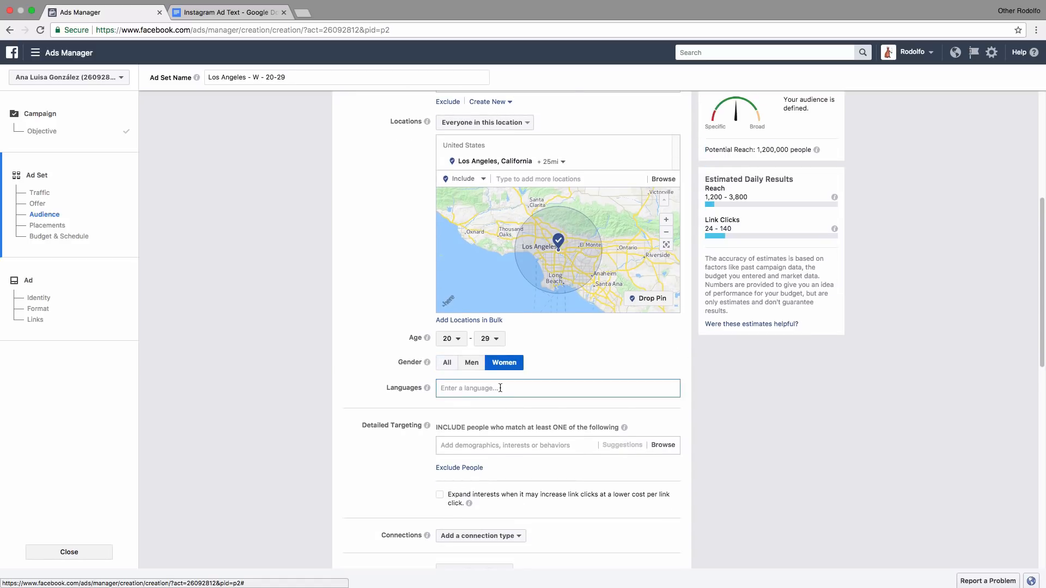
text(english)
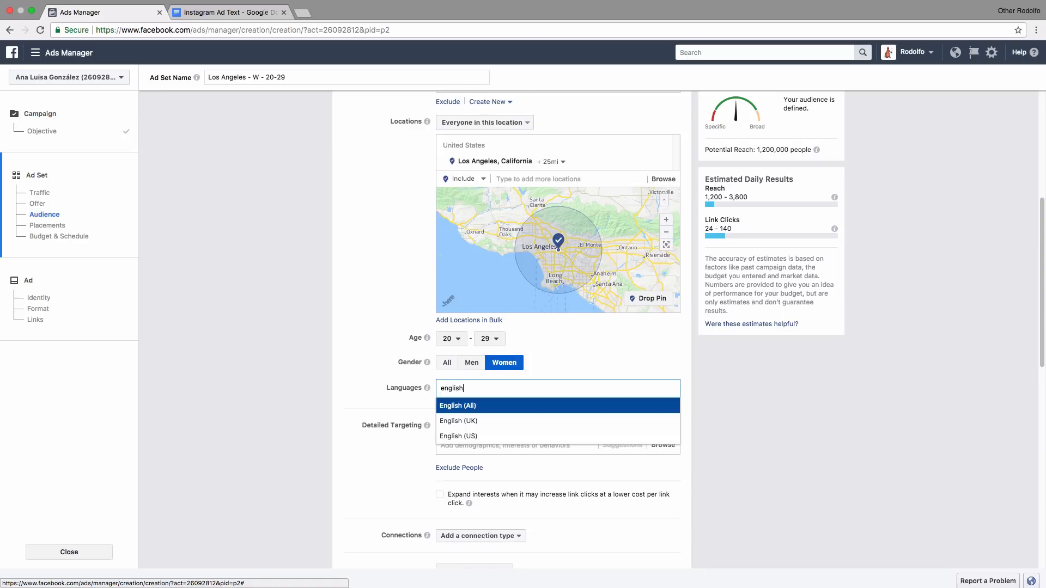
click(479, 405)
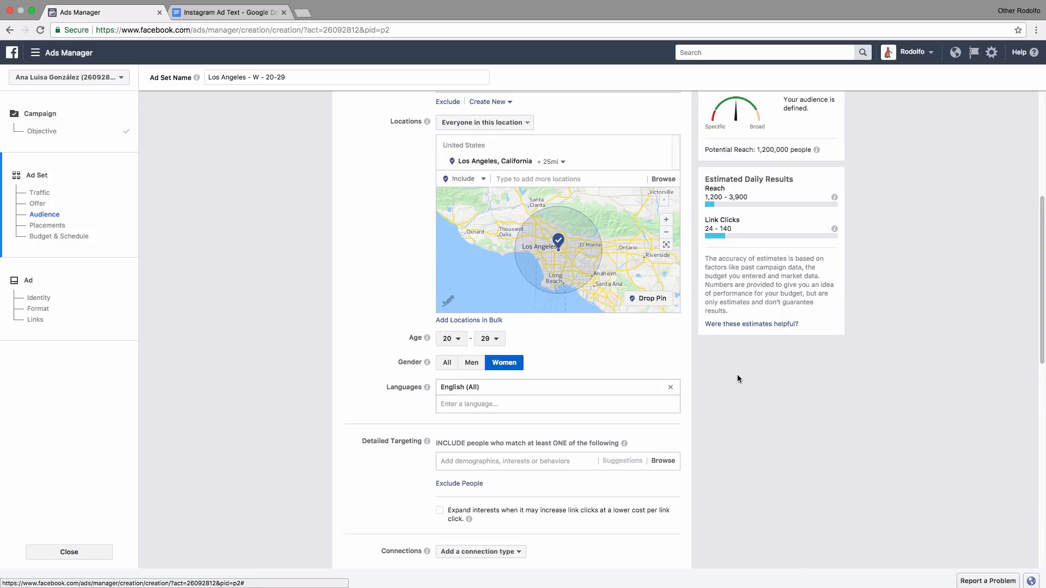
- Add the interest Online shopping to the detailed targeting of the audience
scroll(696, 360, down, 5)
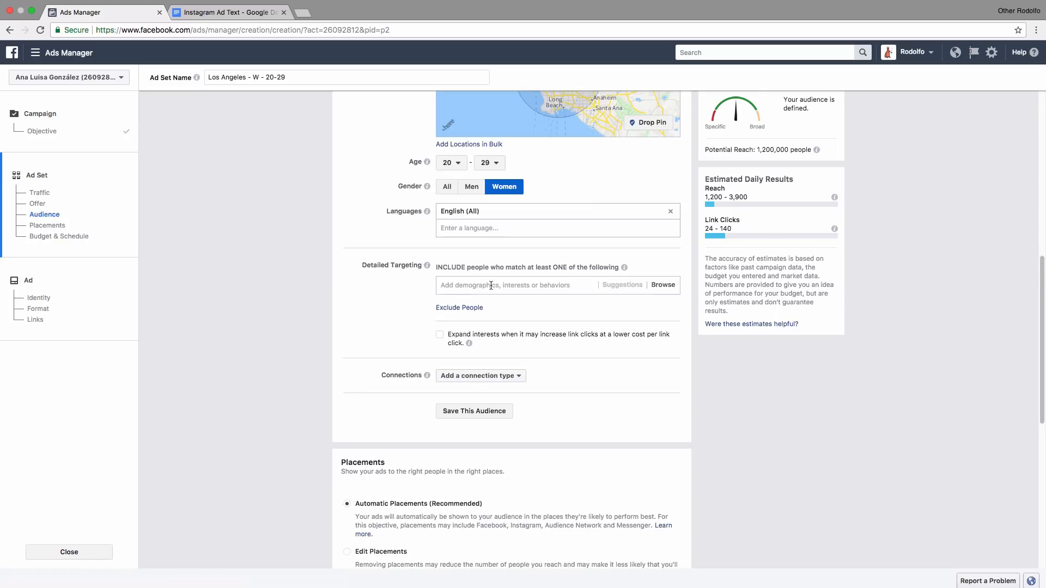
click(491, 285)
text(o)
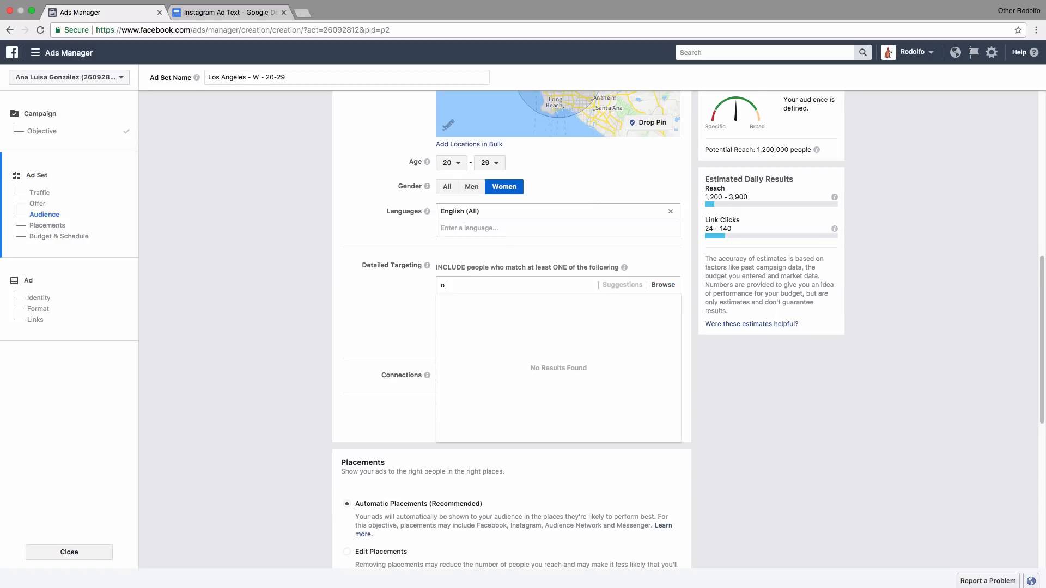
text(nline s)
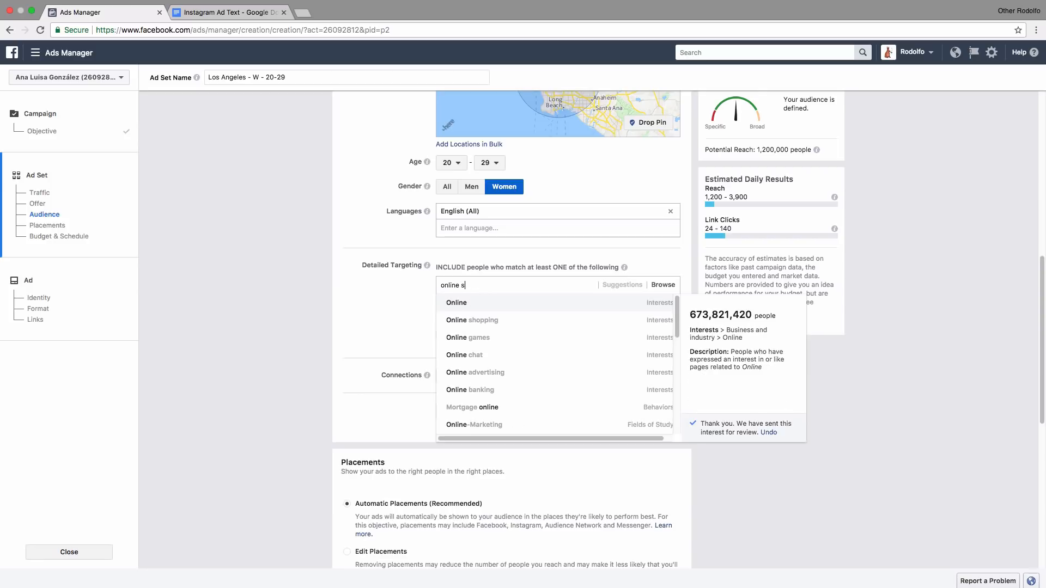
text(hopping)
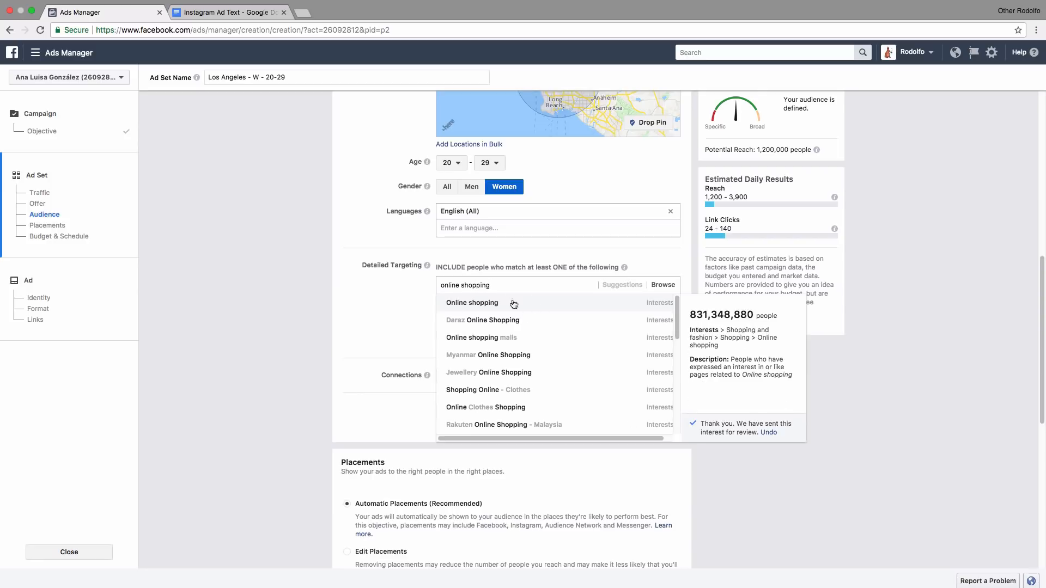
click(555, 299)
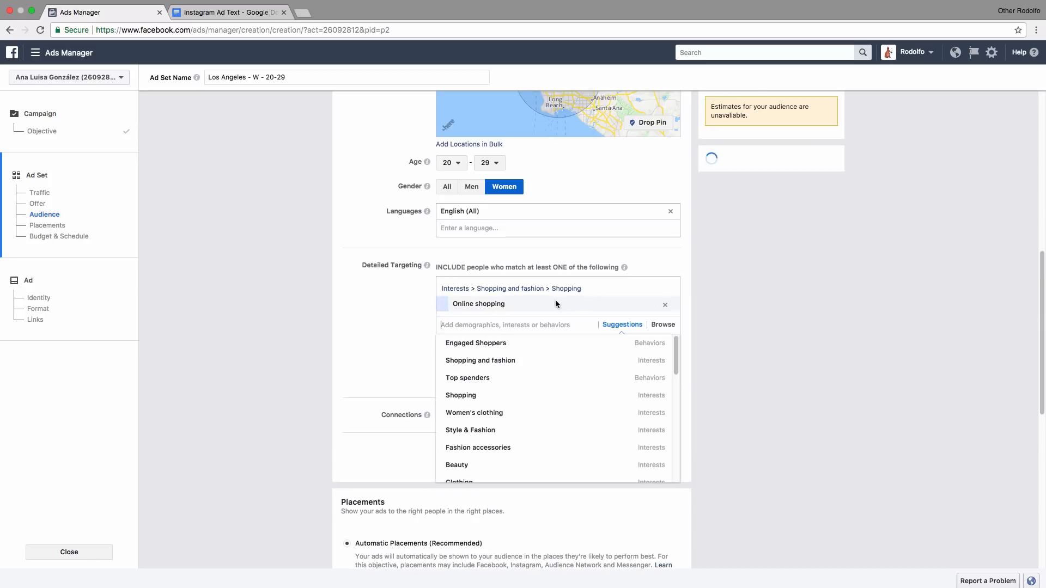
click(807, 384)
- Narrow the detailed targeting so that people must also match the interest Pop music
mouse_move(591, 309)
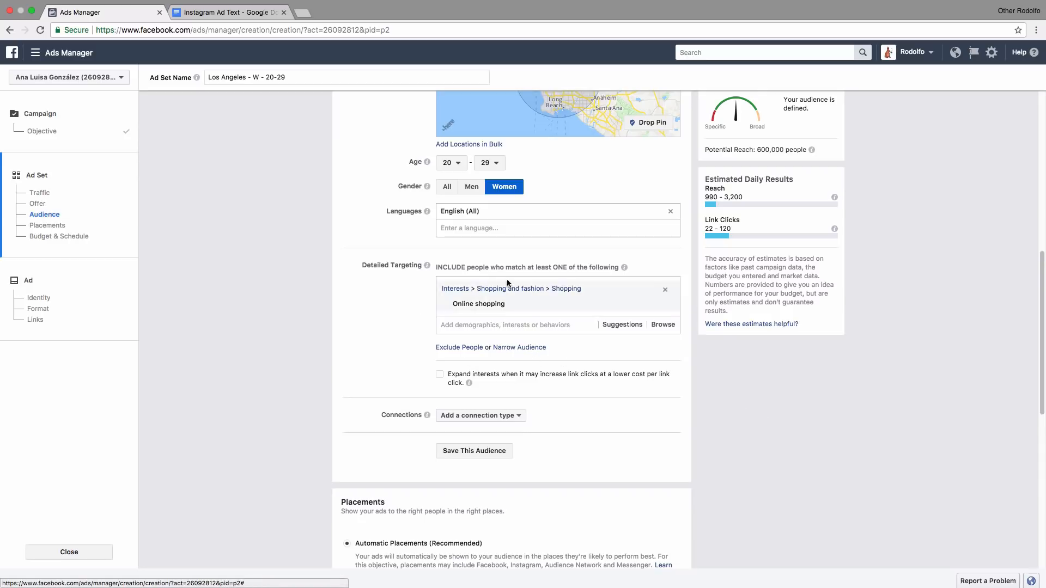
mouse_move(473, 307)
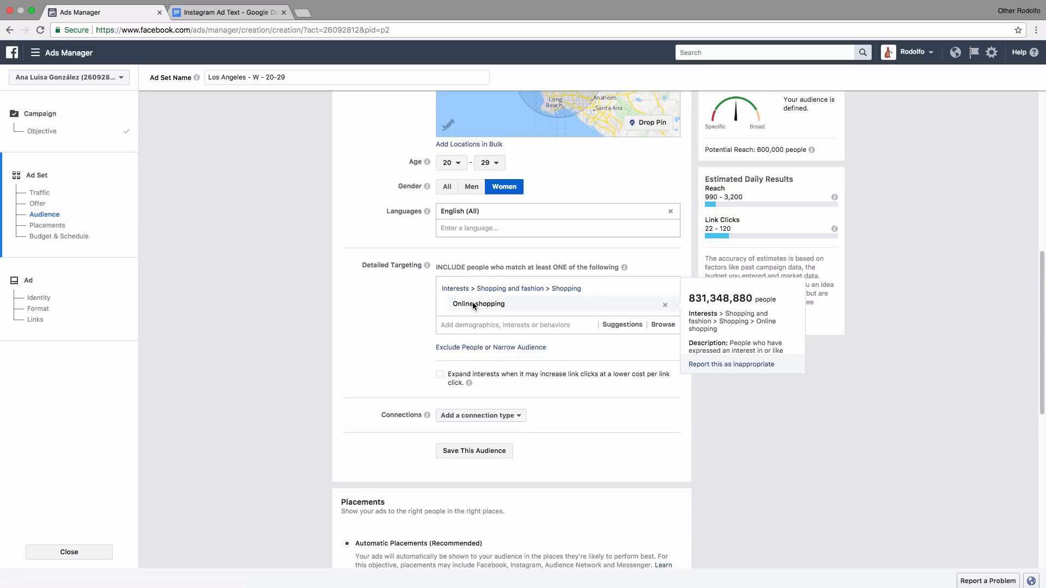
click(520, 348)
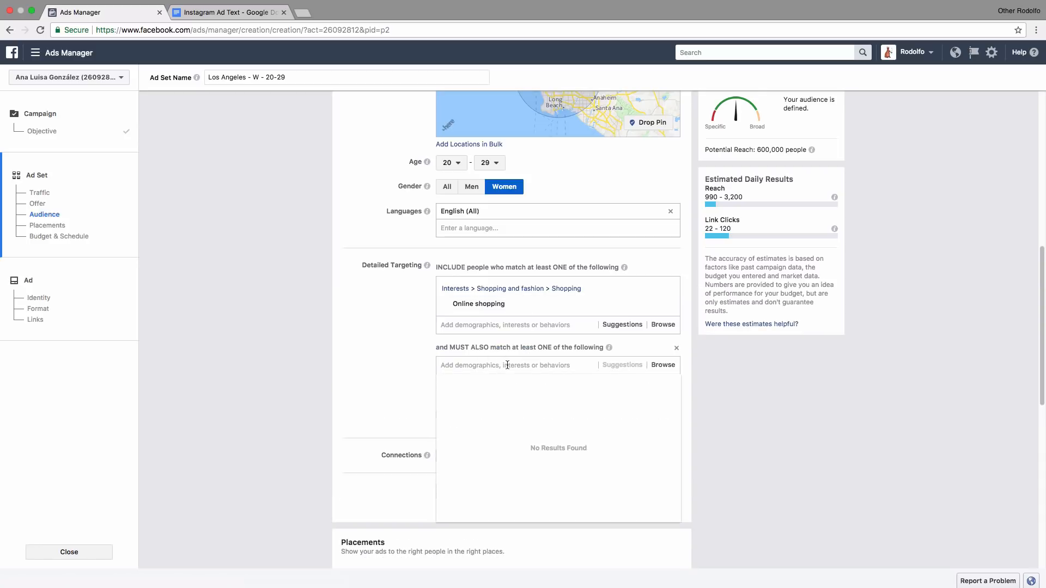
text(pop music)
click(500, 386)
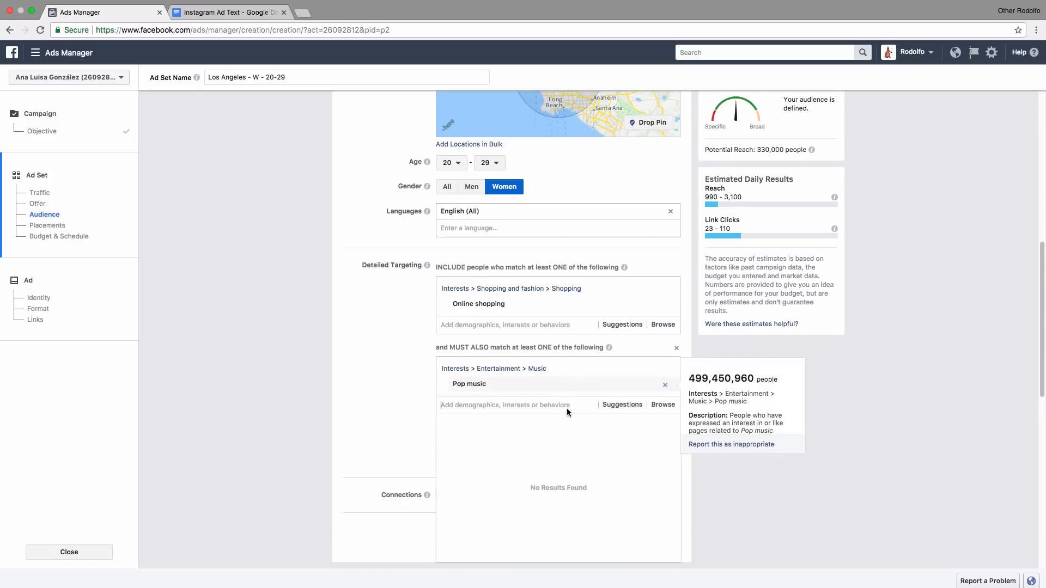
click(780, 421)
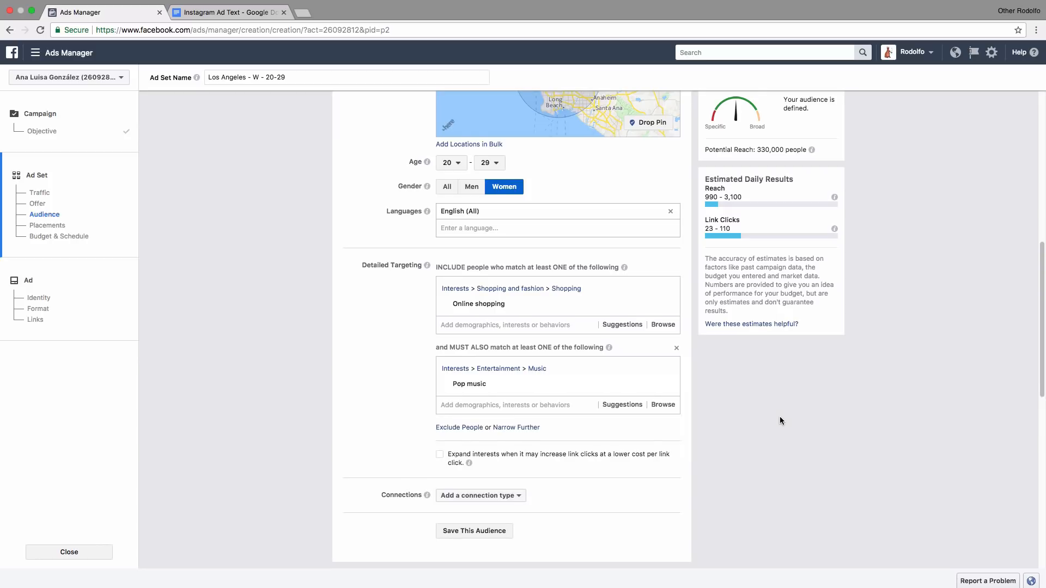
- Add a Facebook Pages connection to the audience that excludes people who like the Color Mazapán Page
scroll(754, 425, down, 2)
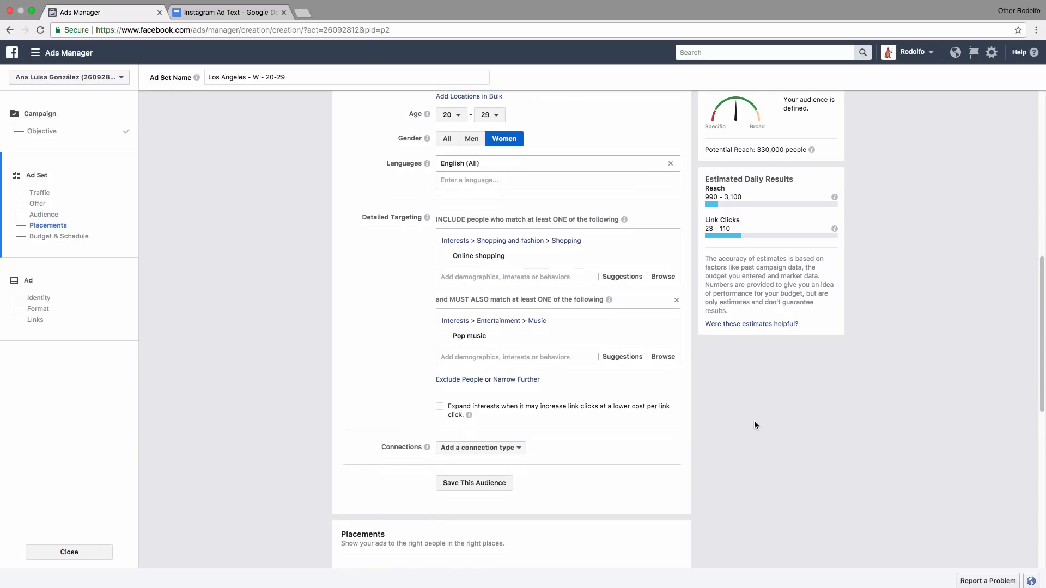
scroll(754, 425, down, 2)
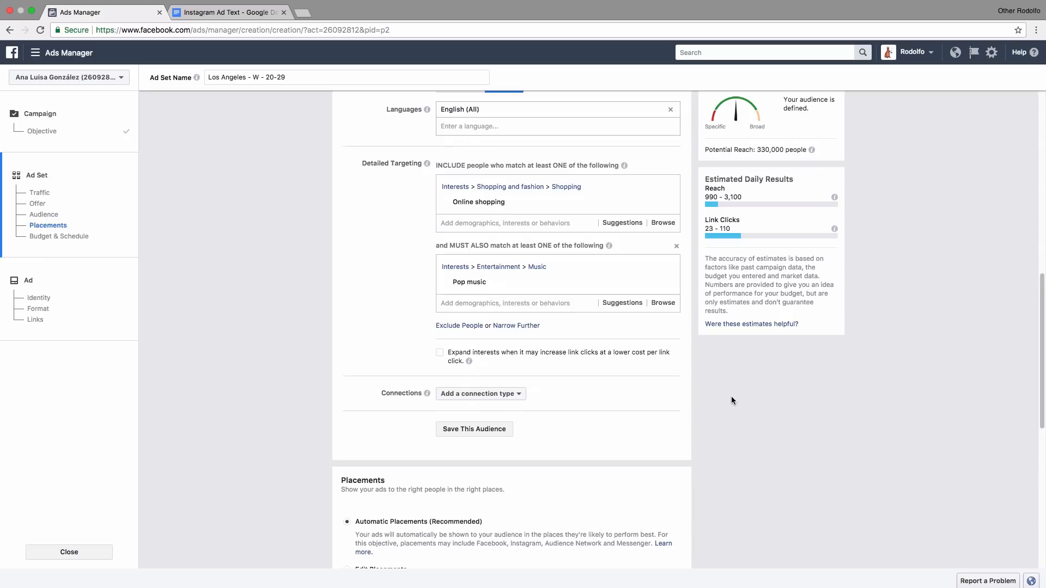
click(497, 395)
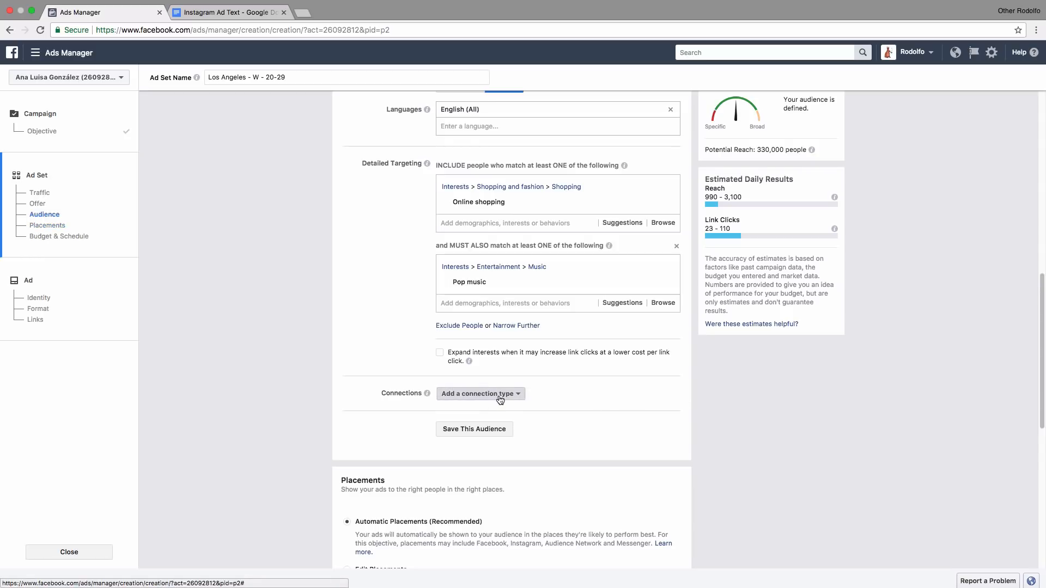
mouse_move(517, 334)
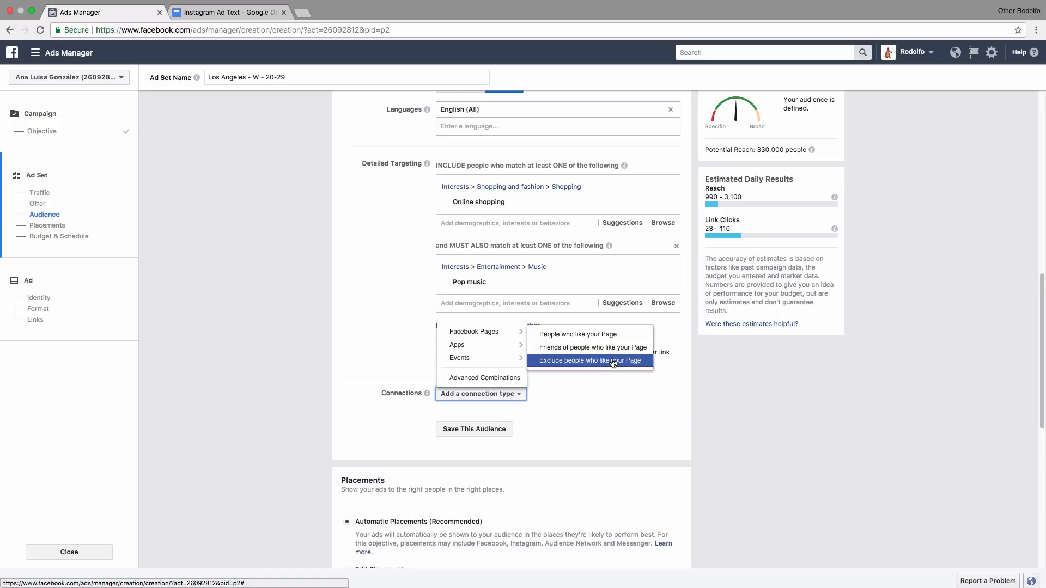
click(581, 364)
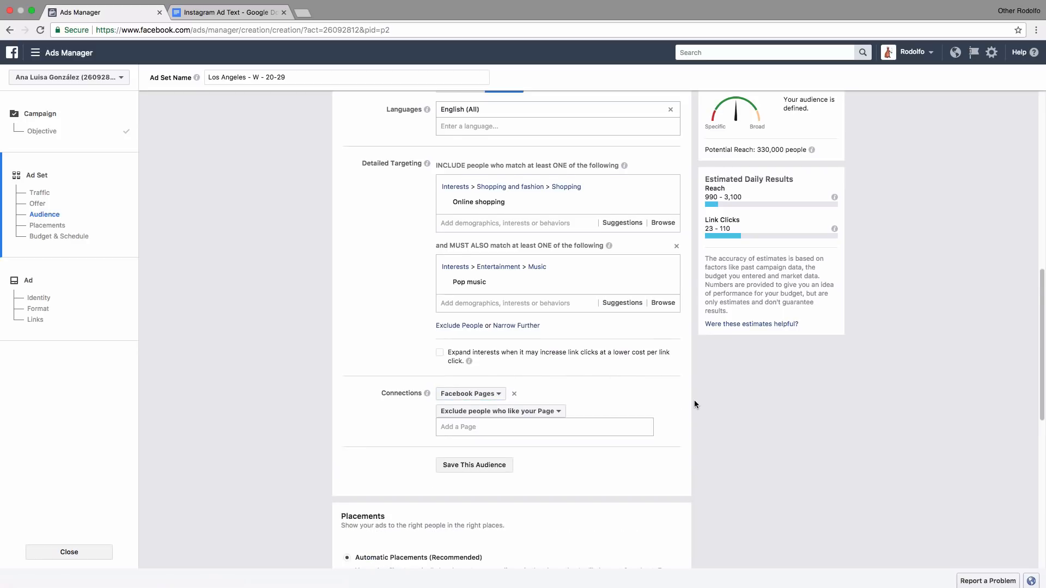
scroll(700, 403, down, 2)
click(551, 345)
text(colo)
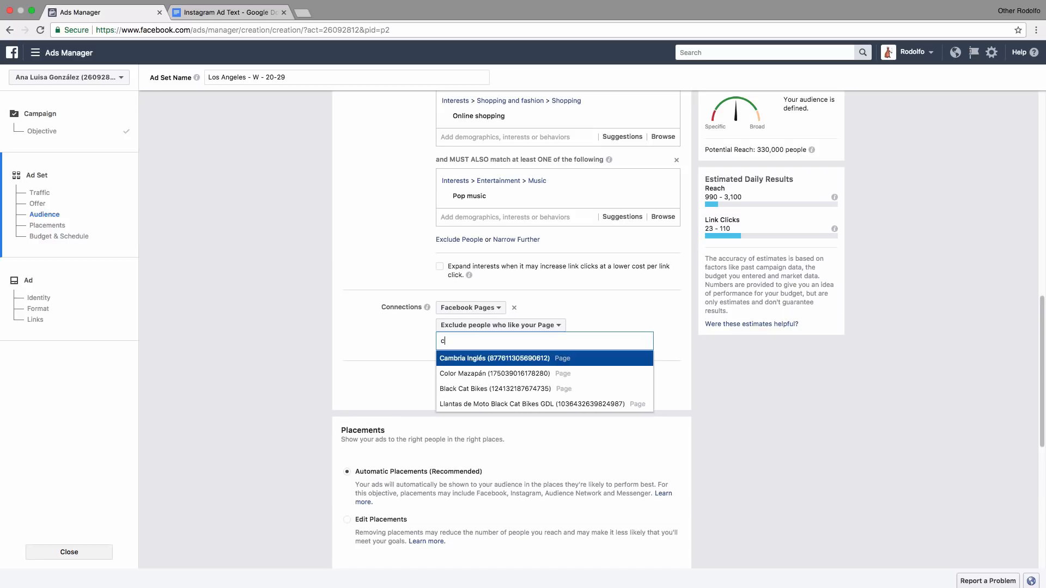
click(501, 360)
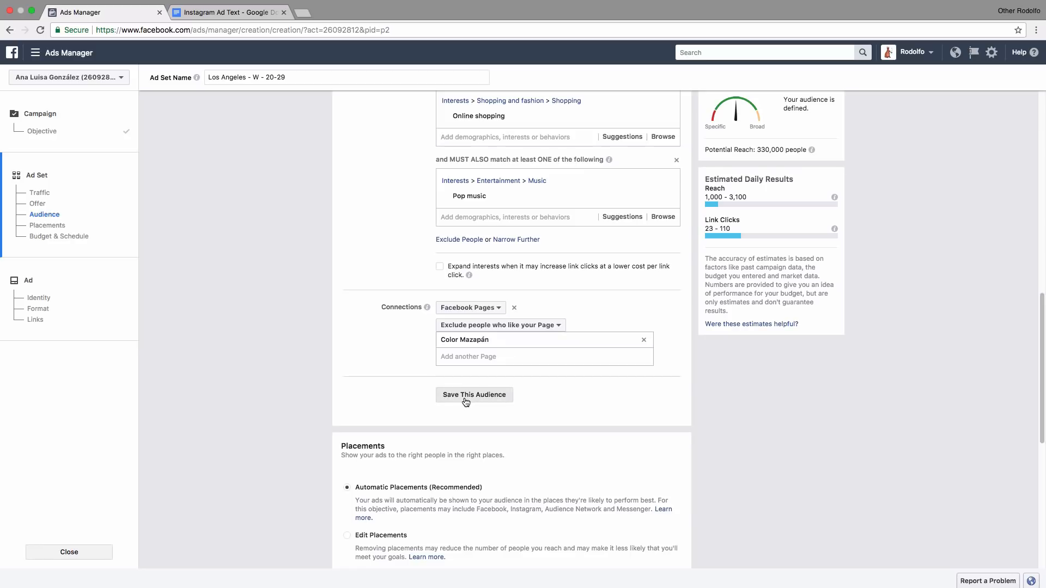
- Switch the ad set to Edit Placements and restrict the device types to Mobile Only
scroll(338, 292, up, 6)
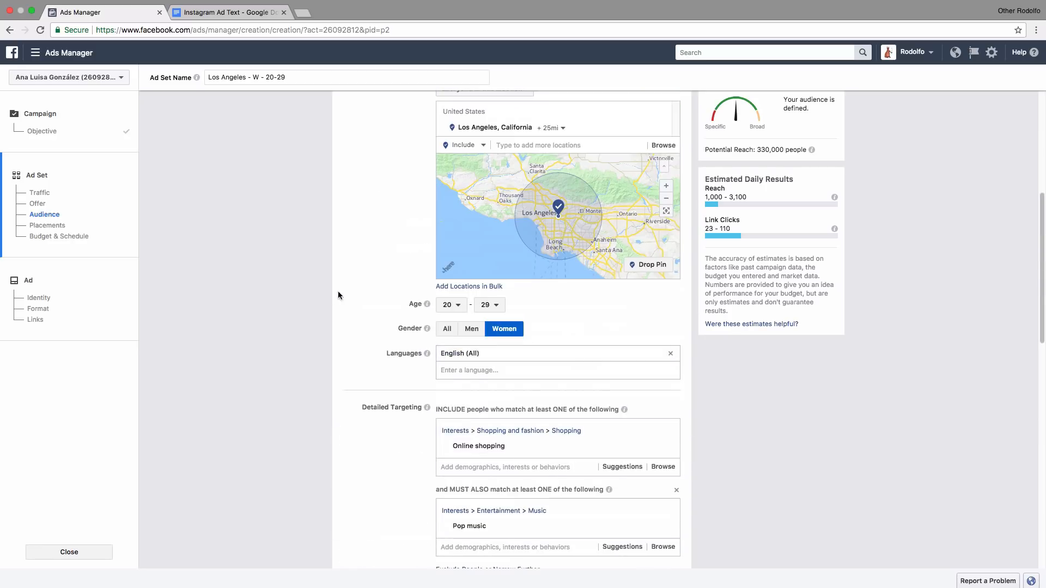
scroll(361, 267, down, 5)
scroll(361, 267, down, 2)
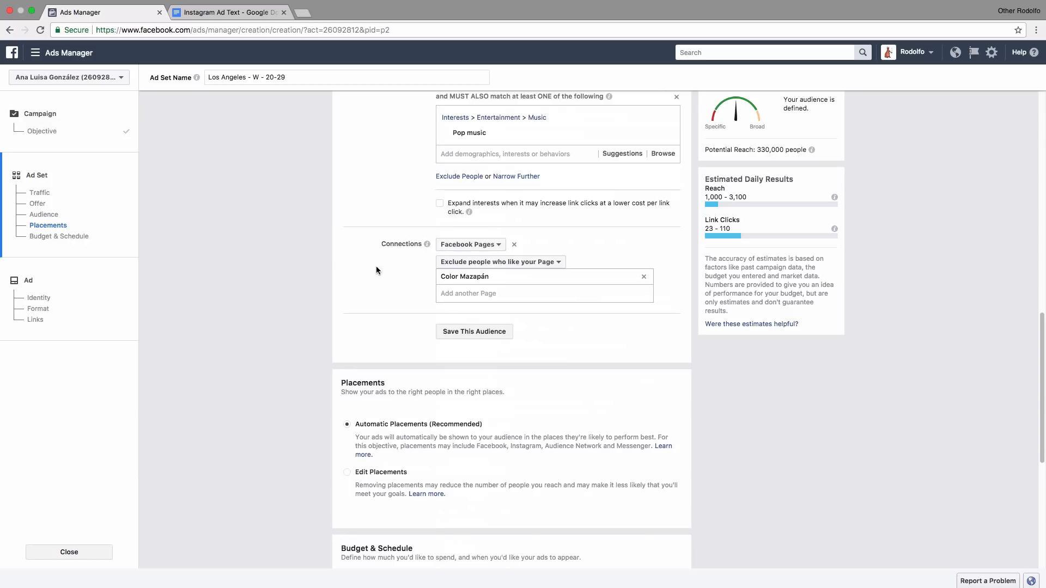
scroll(637, 354, down, 5)
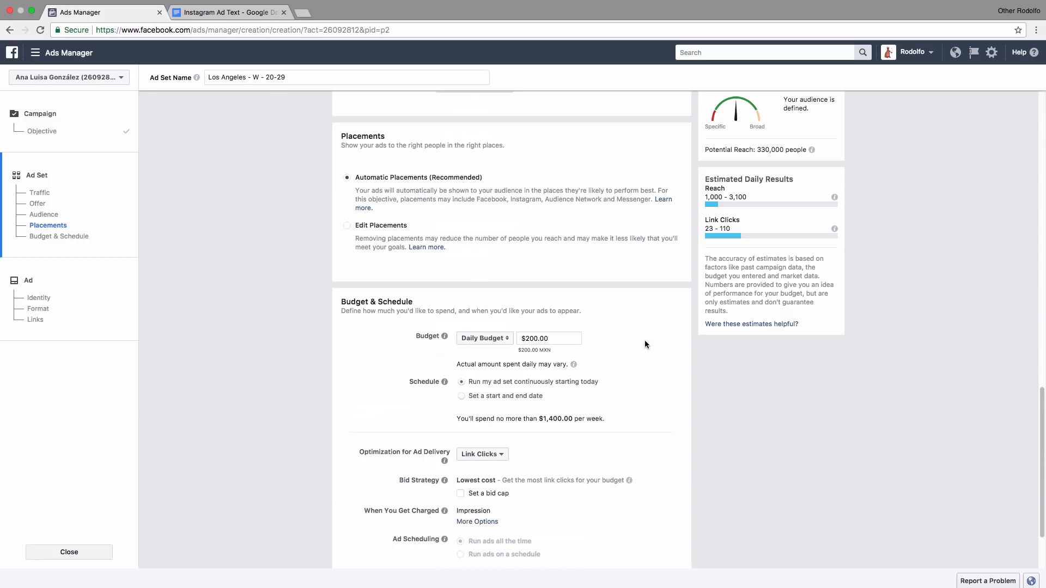
scroll(649, 342, up, 1)
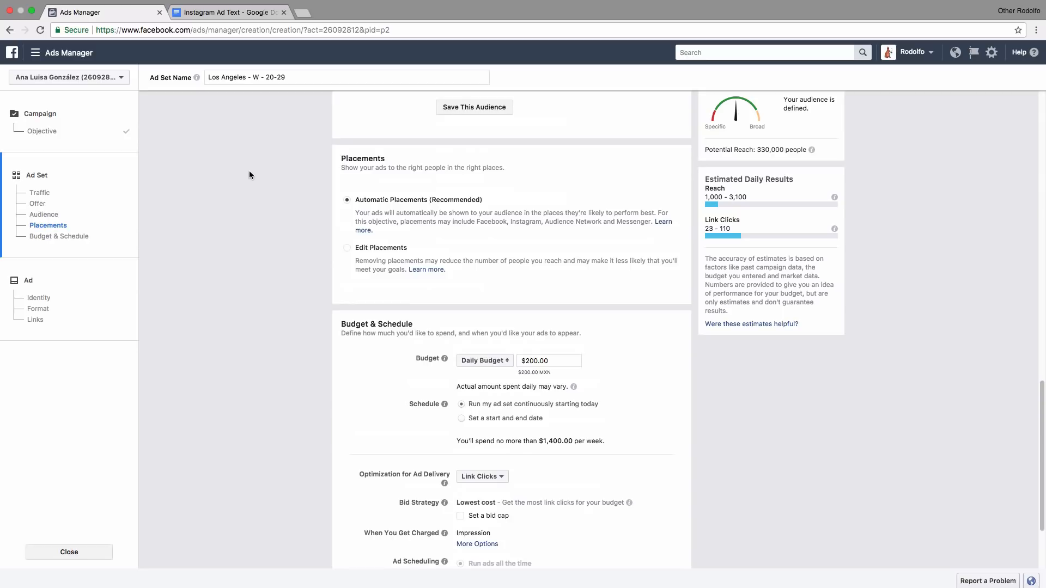
click(347, 251)
scroll(516, 272, down, 3)
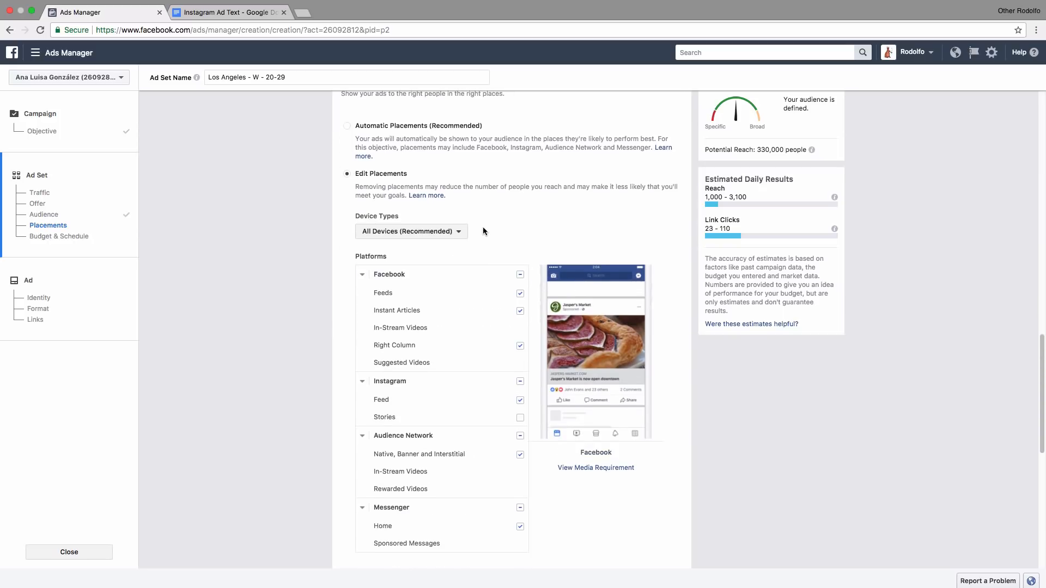
click(435, 232)
click(398, 262)
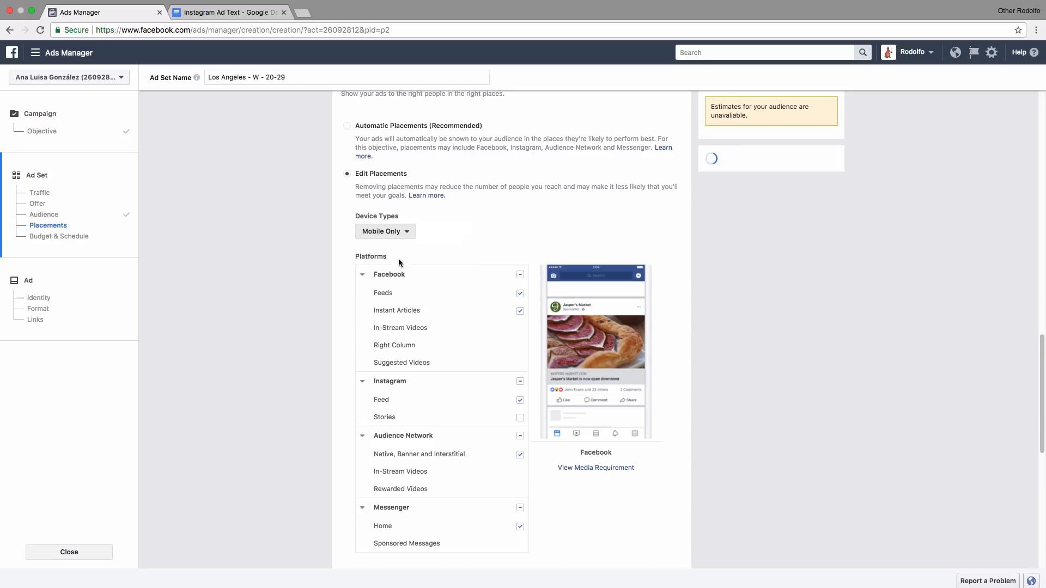
- Remove the Facebook, Audience Network and Messenger platforms from the placements, keeping only the Instagram feed
click(520, 277)
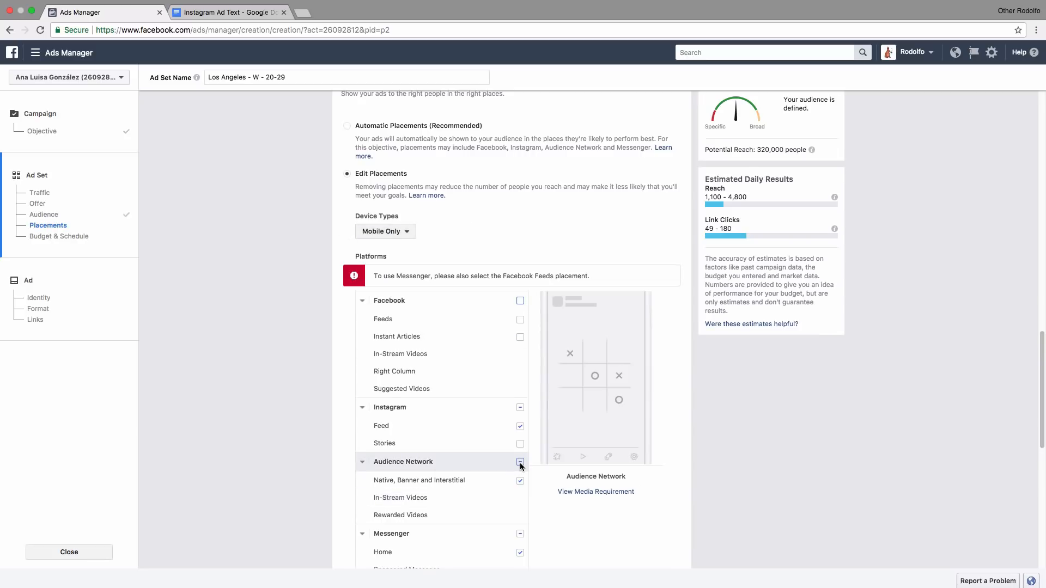
click(520, 463)
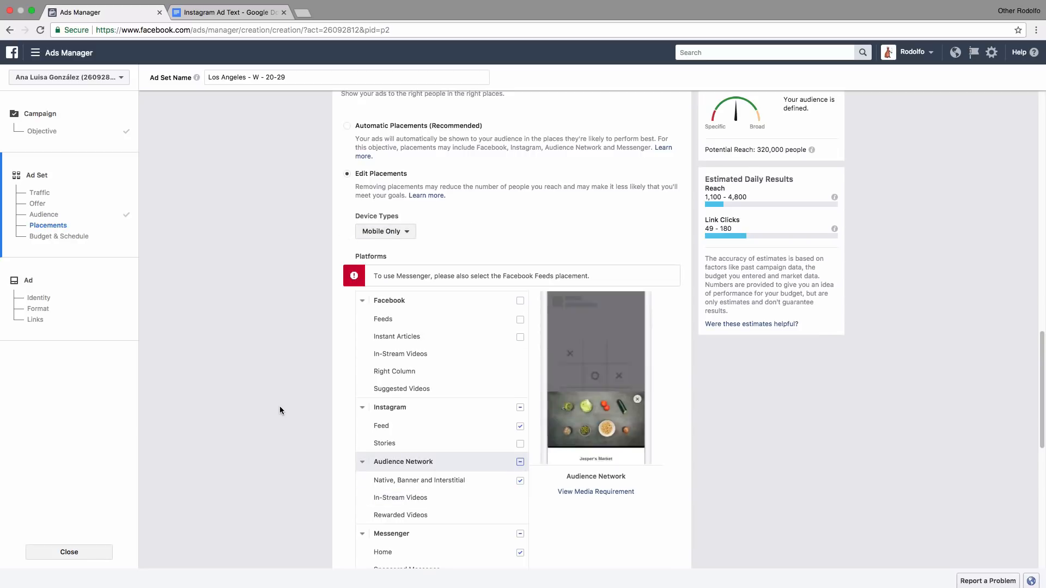
click(520, 534)
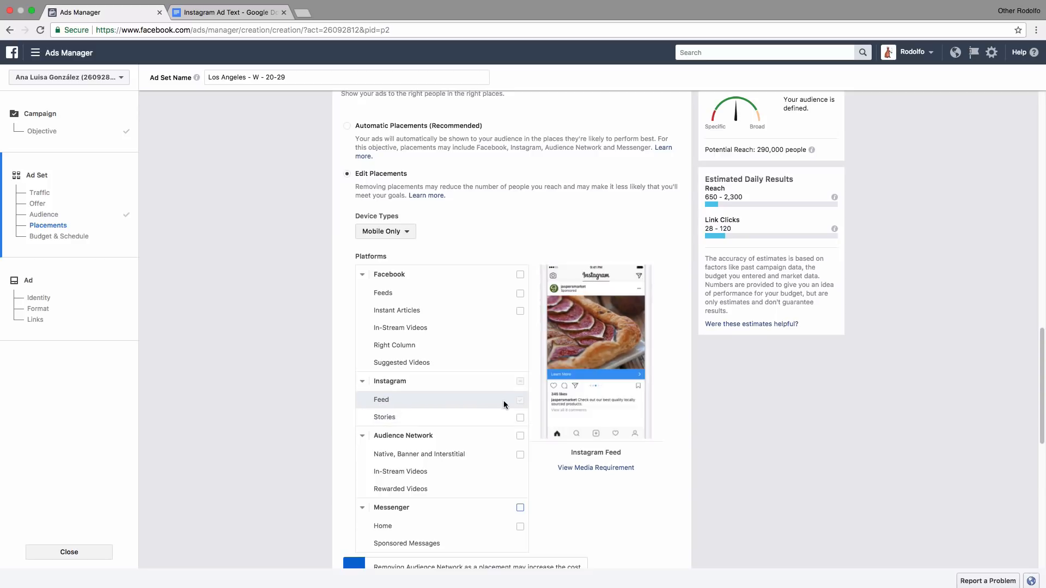
- Switch the budget type to Lifetime Budget and back to Daily Budget so the schedule uses a start and end date
scroll(304, 336, down, 6)
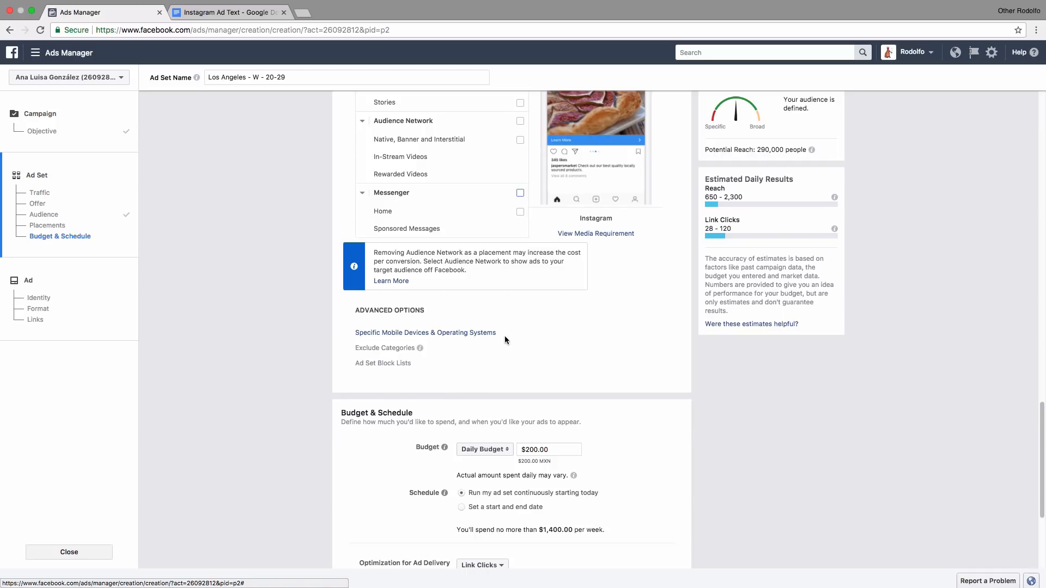
scroll(649, 332, down, 5)
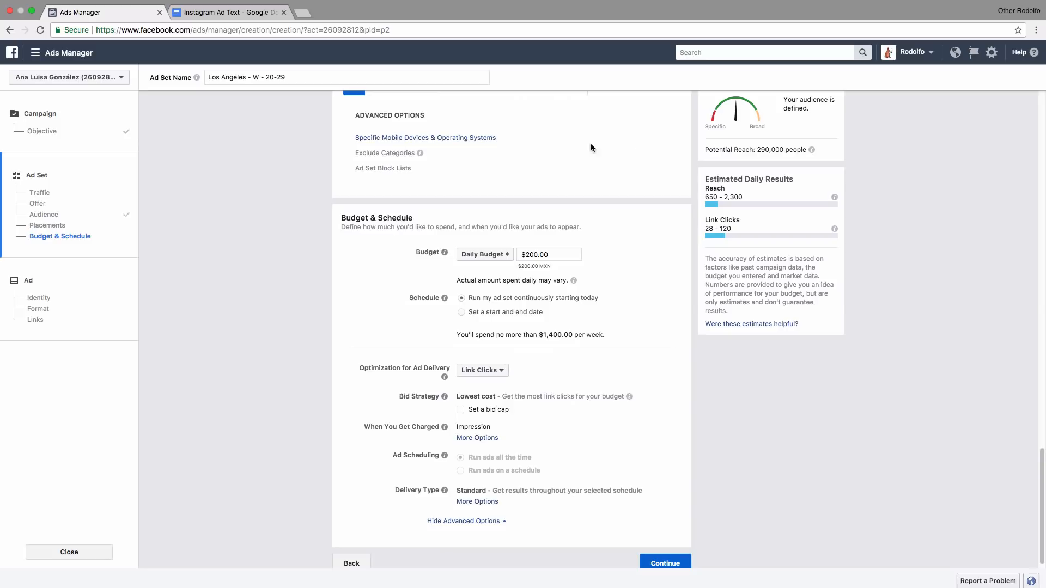
click(497, 262)
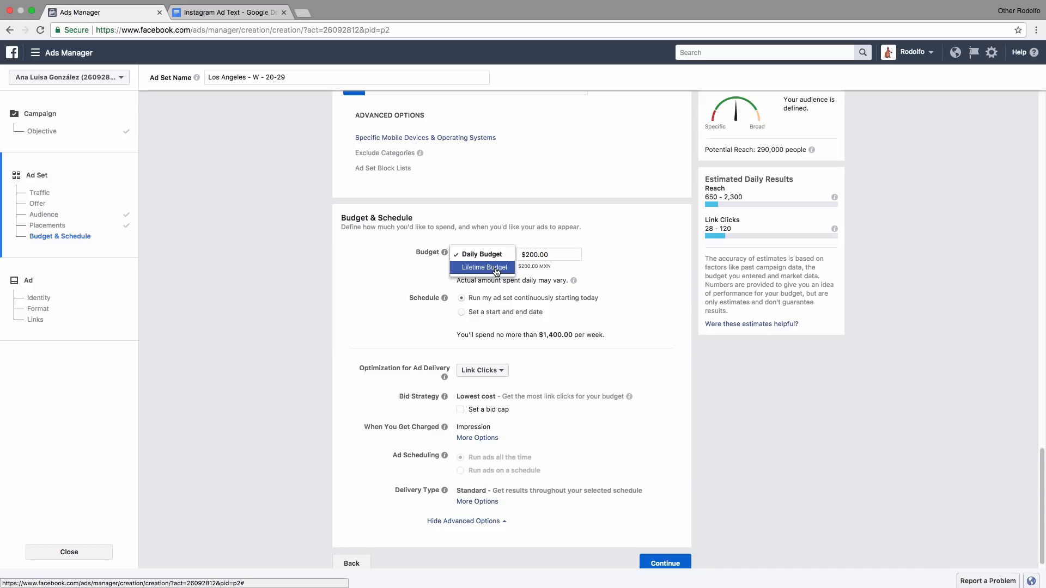
click(485, 268)
click(497, 255)
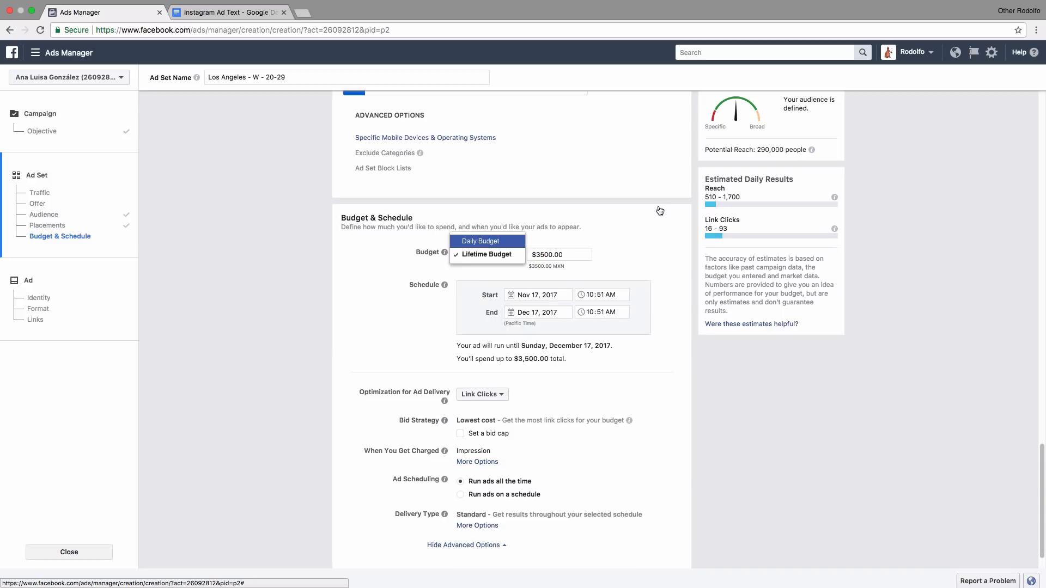
click(482, 239)
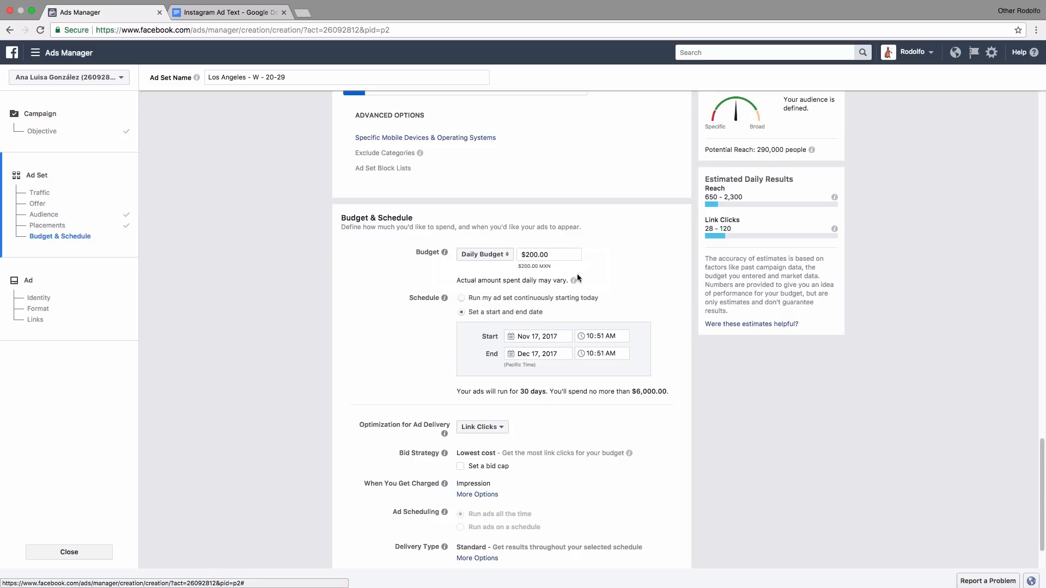
- Schedule the ad set to start on Nov 18, 2017 and end on Nov 19, 2017
scroll(626, 294, down, 1)
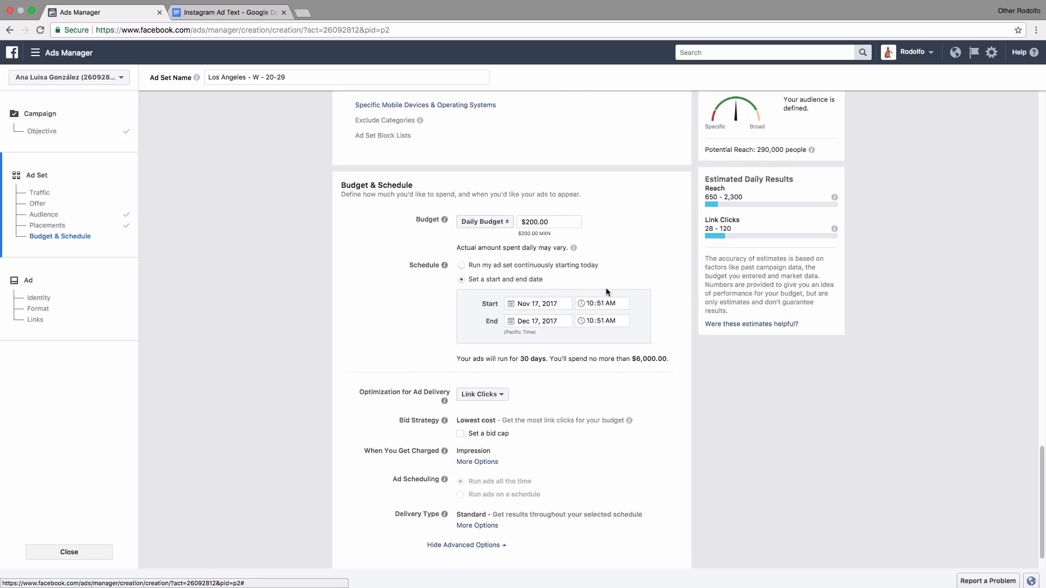
click(545, 307)
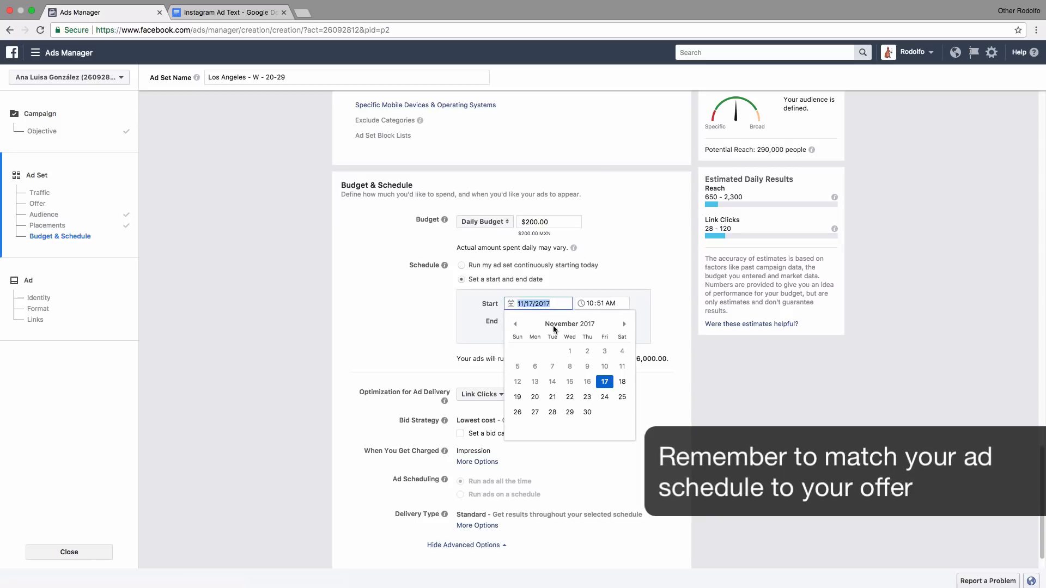
click(621, 382)
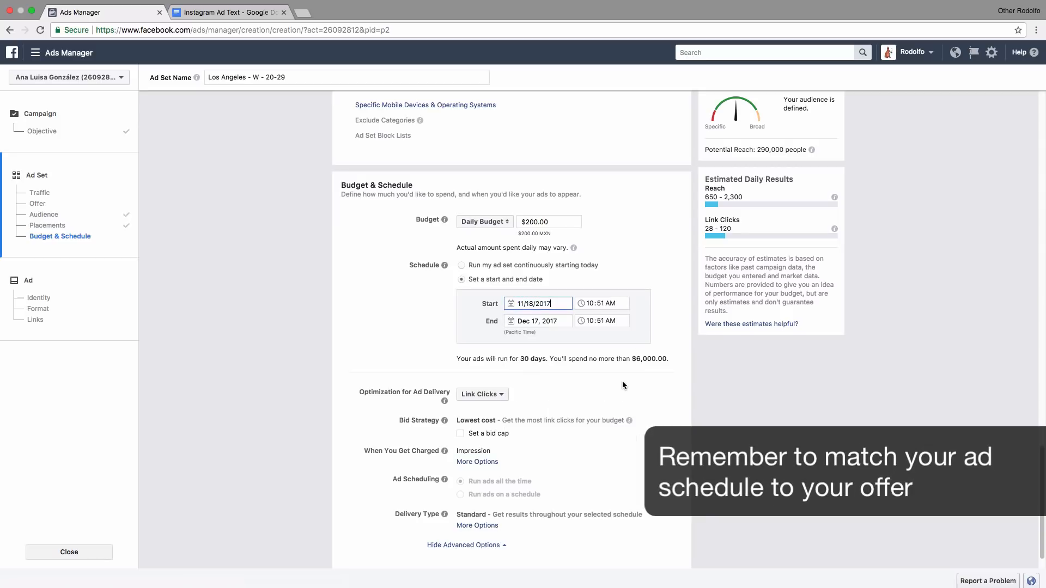
click(530, 322)
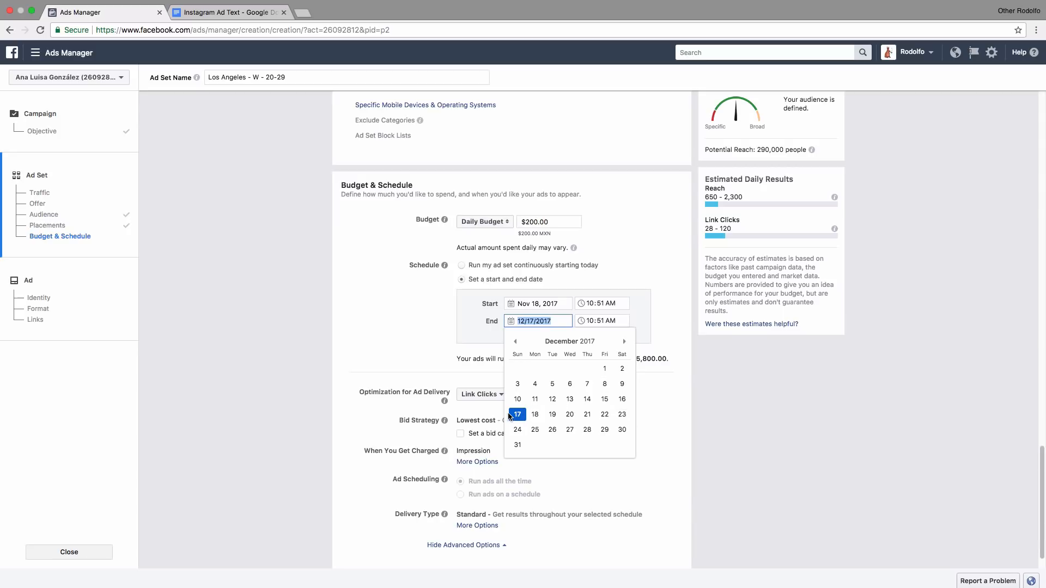
click(515, 341)
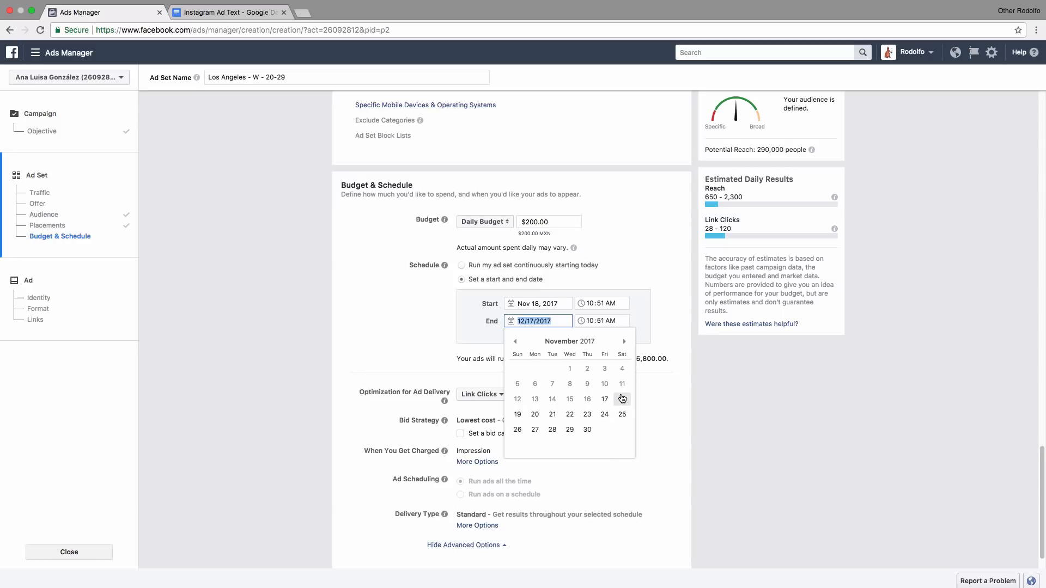
click(518, 415)
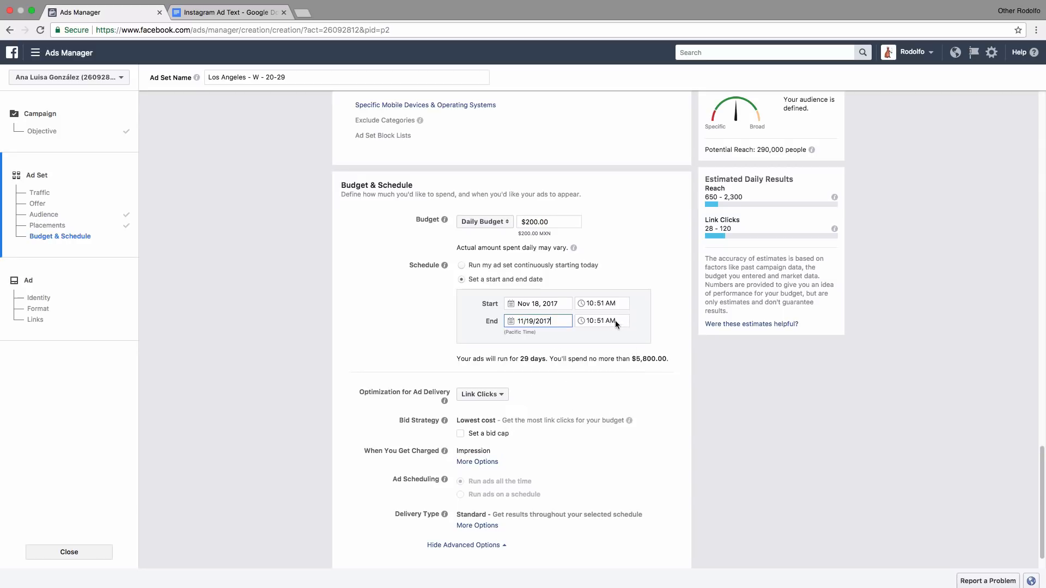
scroll(662, 316, down, 1)
click(663, 306)
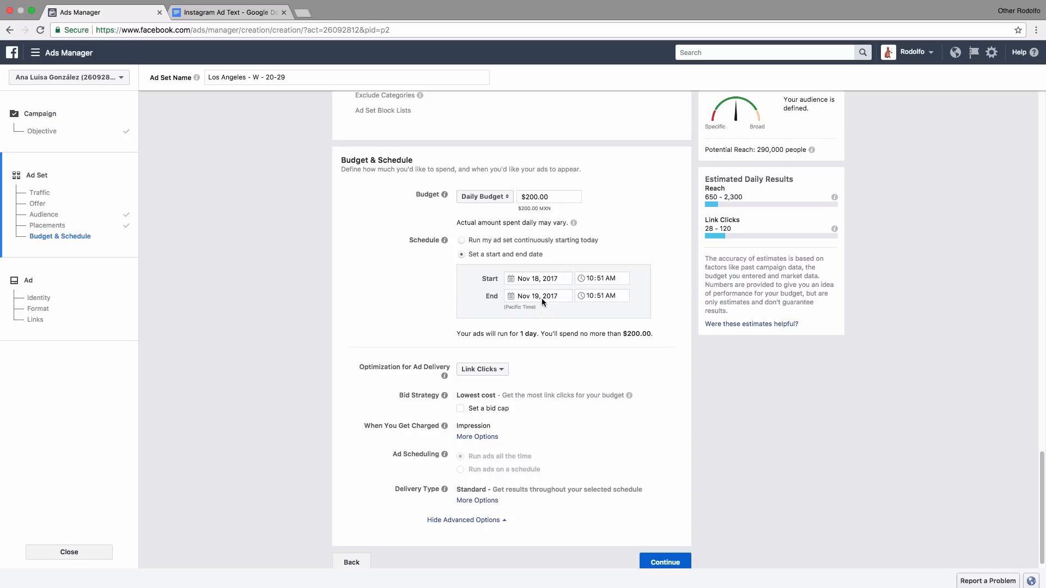
- Examine the run duration and maximum spend stated below the ad set's schedule
scroll(665, 332, down, 1)
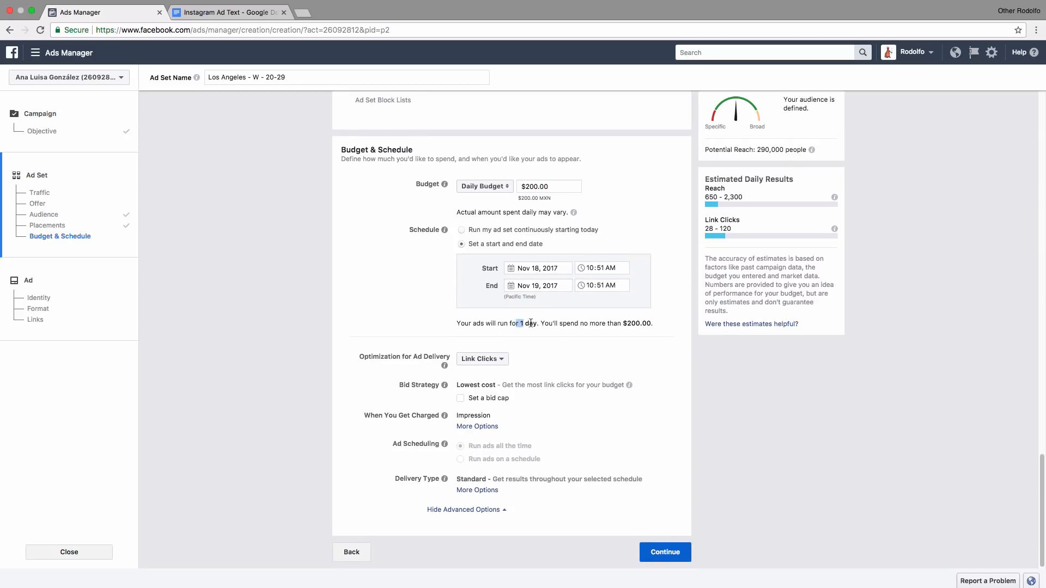
drag(515, 323, 540, 324)
drag(621, 324, 677, 322)
click(666, 377)
- Review the ad delivery optimization options, set the ad set to be charged per Link Click (CPC), and continue to the ad setup
click(492, 358)
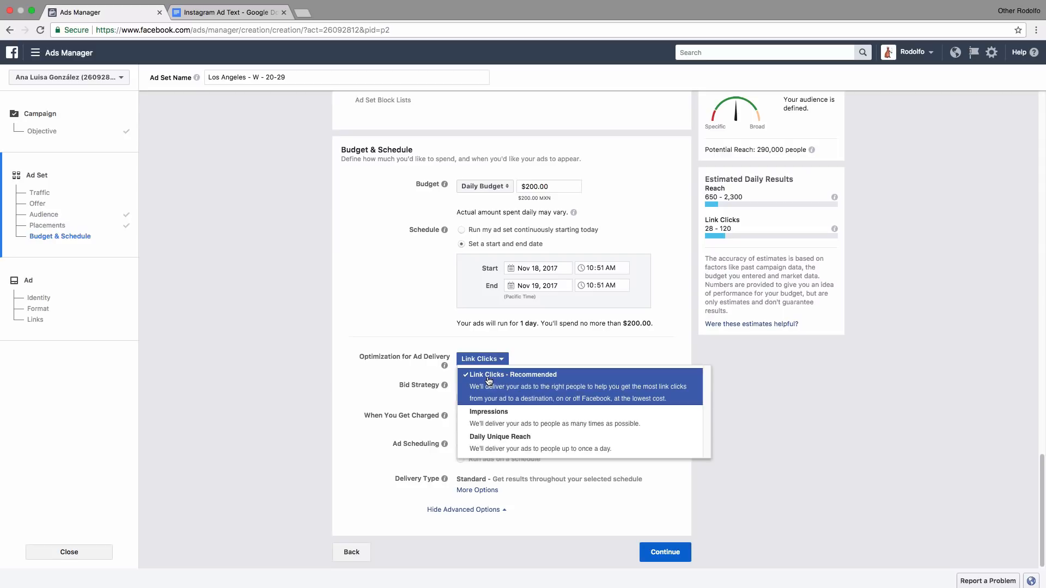
click(796, 393)
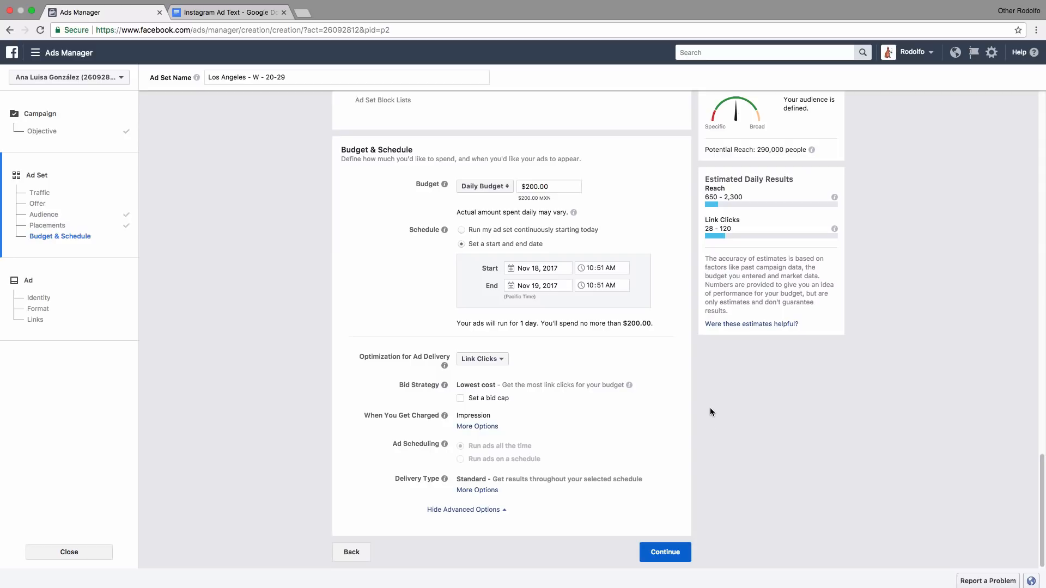
click(482, 427)
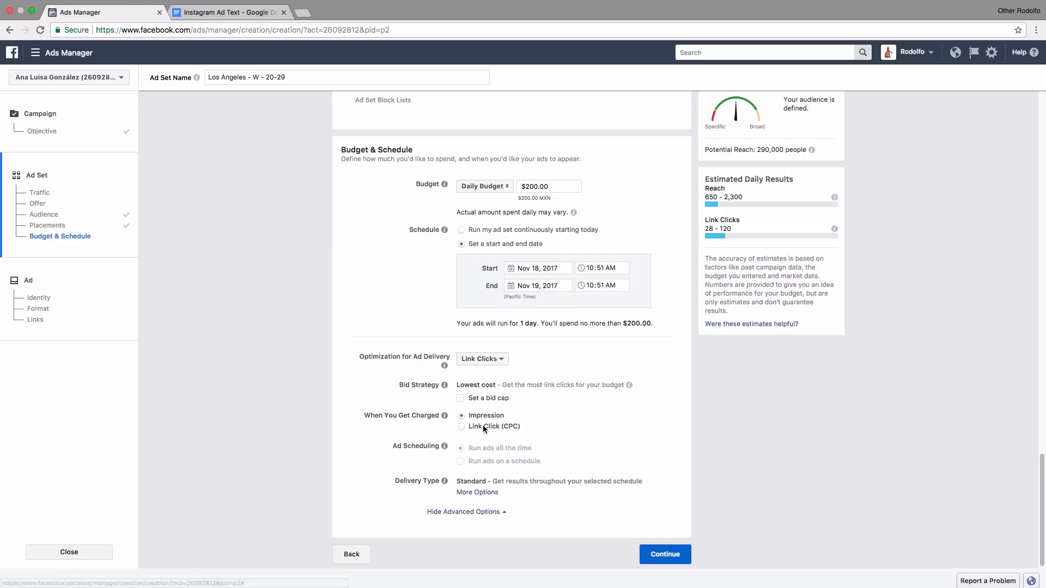
click(461, 426)
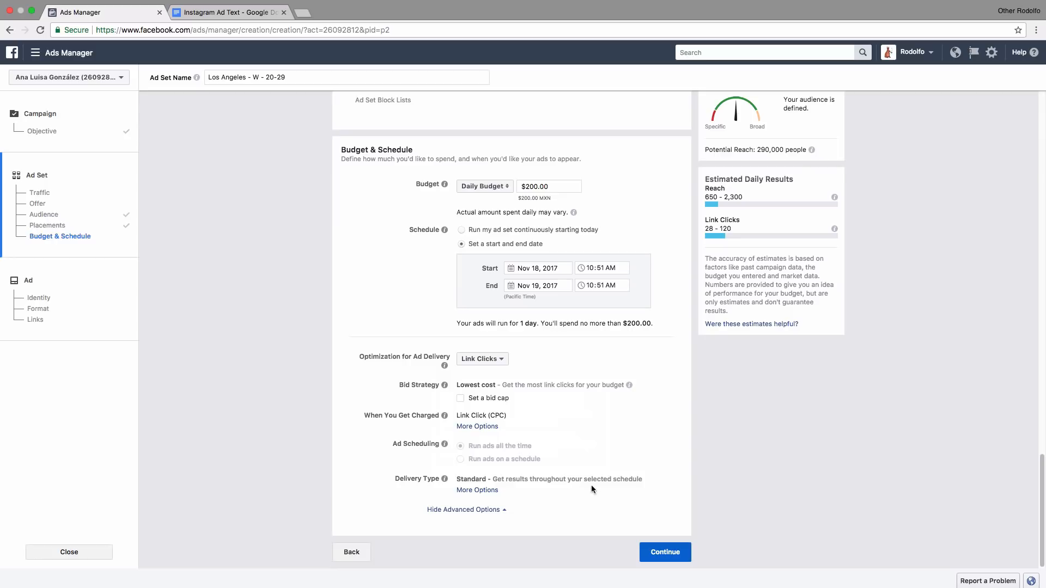
click(669, 554)
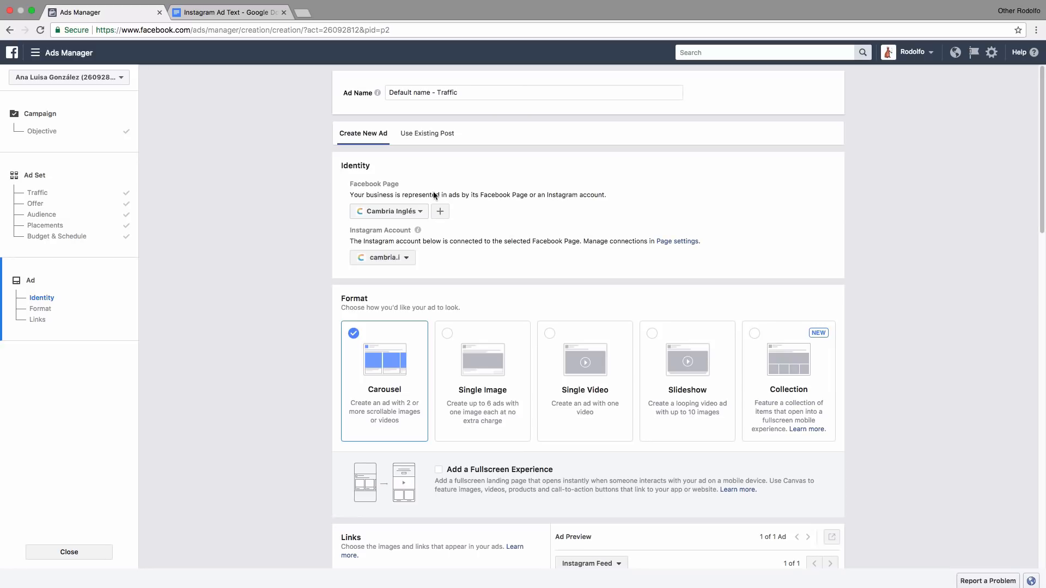
- Choose Color Mazapán as the Facebook Page representing the ad and set its format to Single Image
click(420, 211)
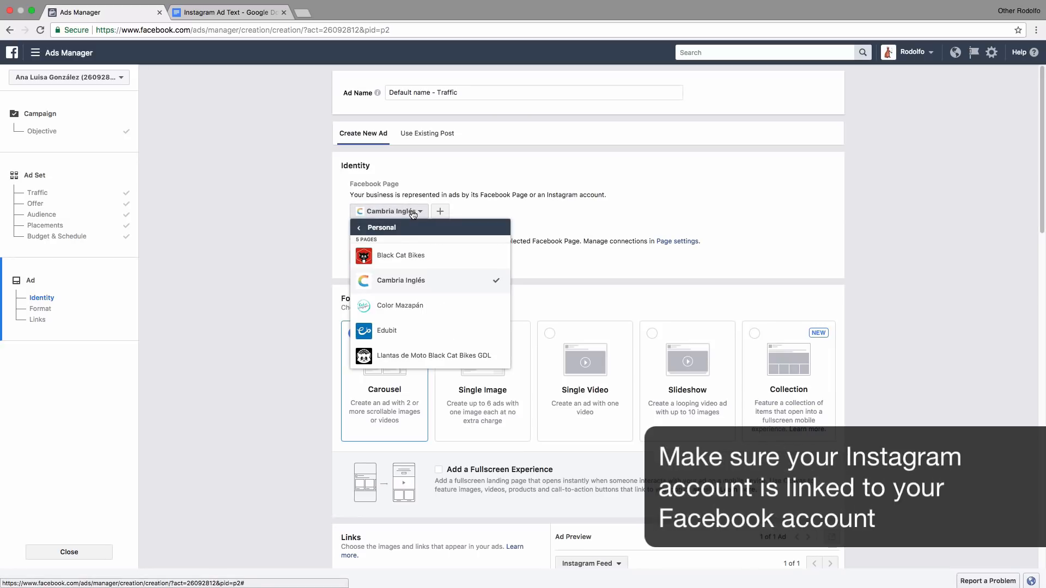
click(428, 304)
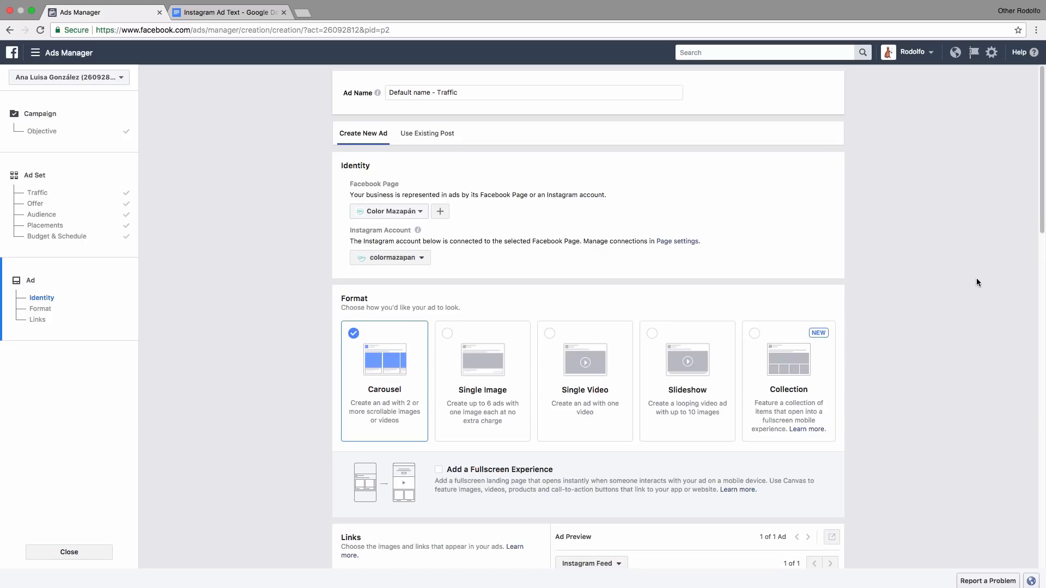
scroll(977, 282, down, 3)
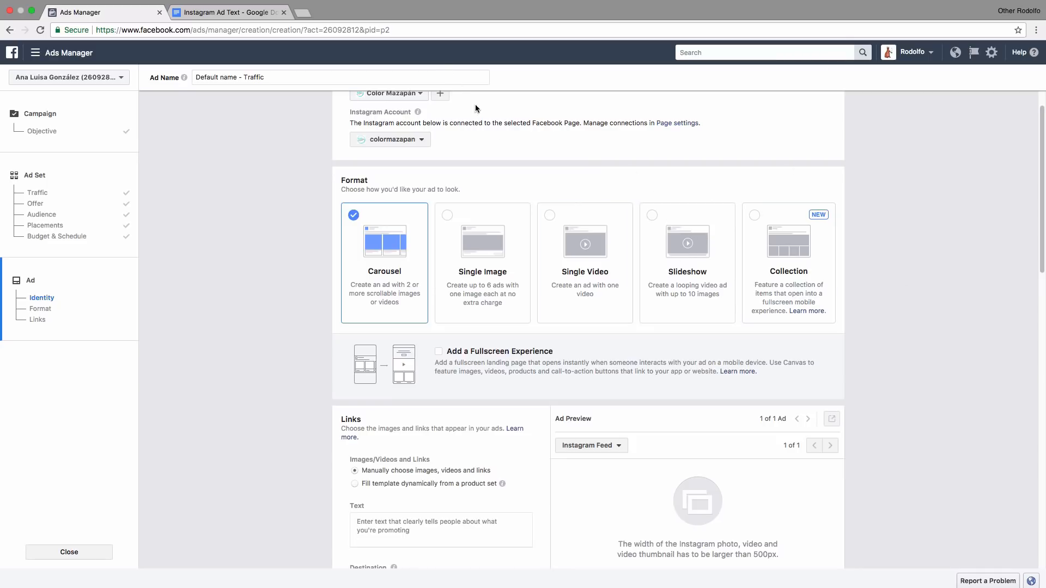
click(488, 260)
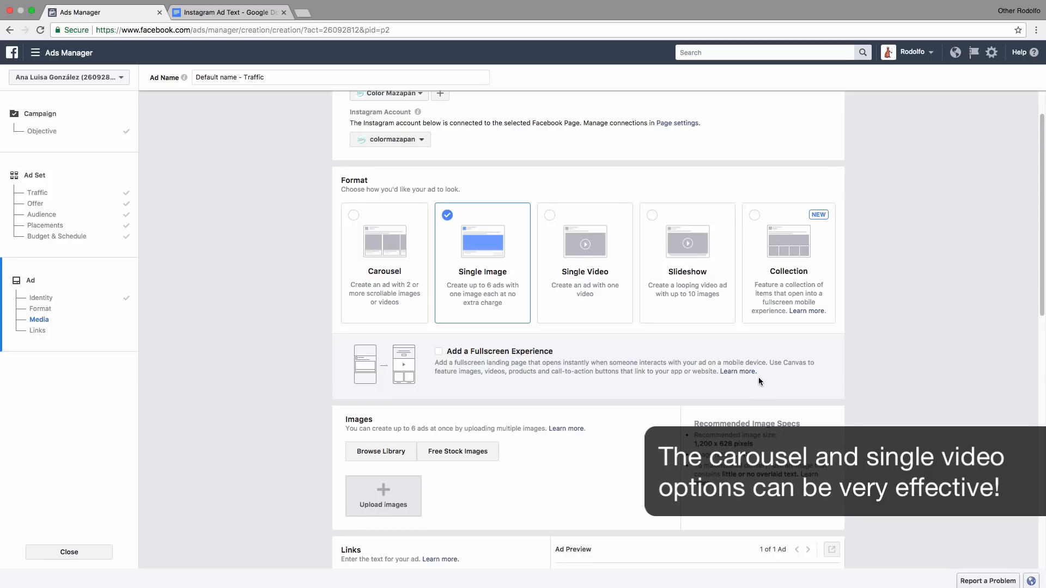
- Upload the facebook-ad PNG file ending in -02 from the Downloads folder as the ad's image
scroll(908, 402, down, 2)
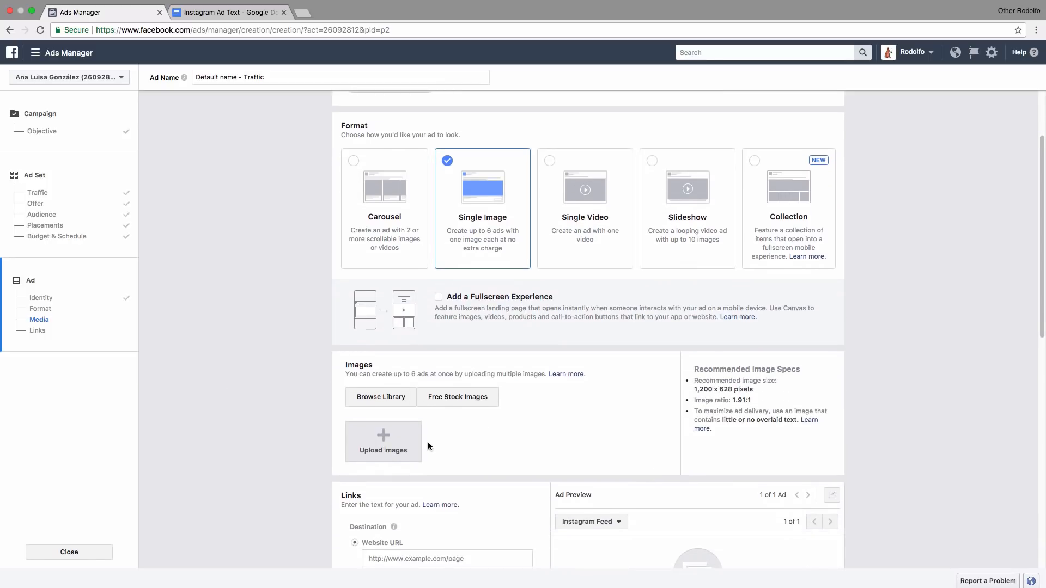
scroll(427, 442, down, 2)
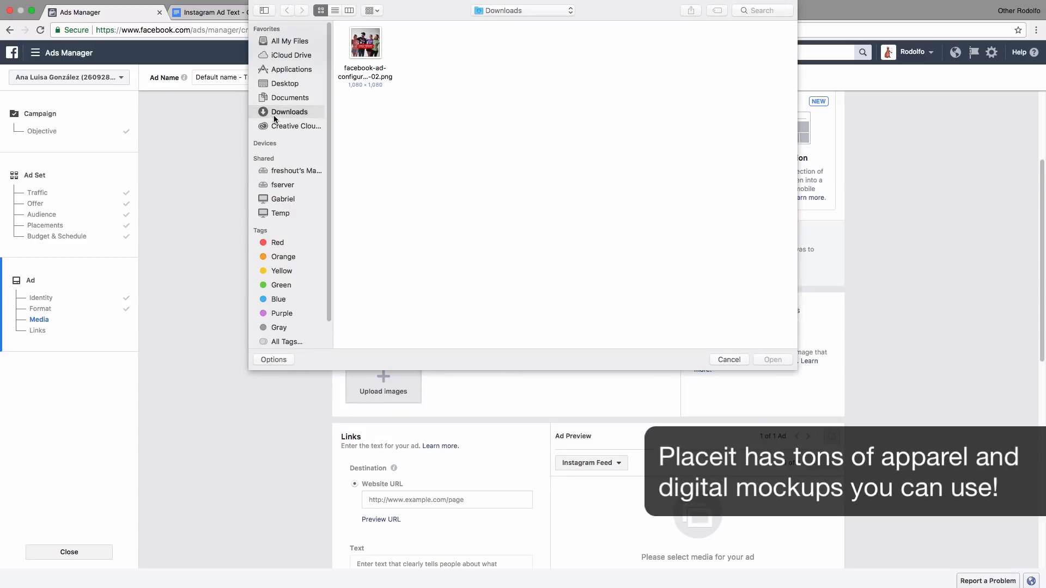
click(364, 44)
click(773, 360)
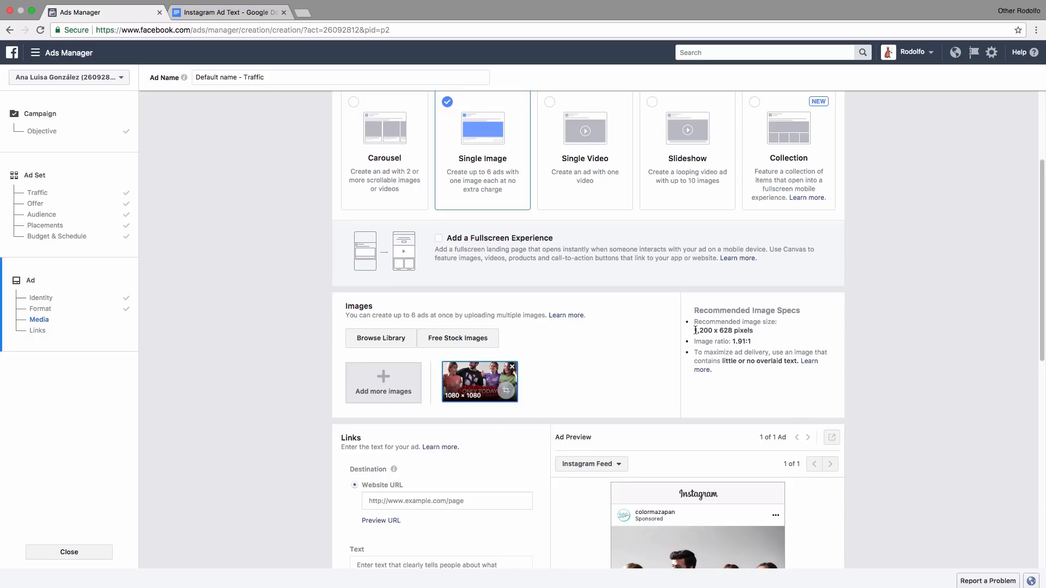
- Examine the recommended image size and the Instagram feed preview of the ad with its uploaded image
drag(694, 330, 796, 334)
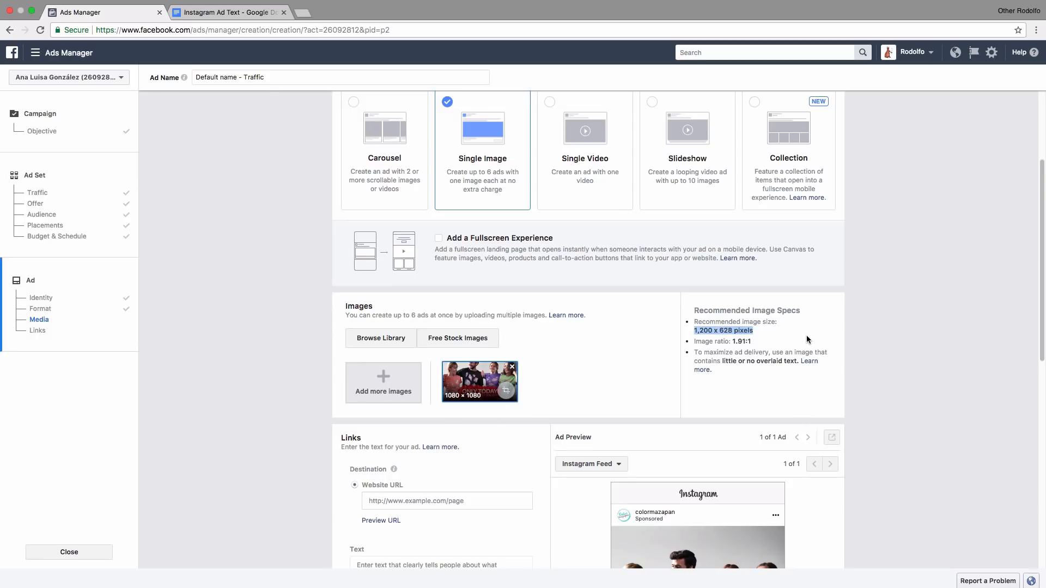
scroll(863, 341, down, 1)
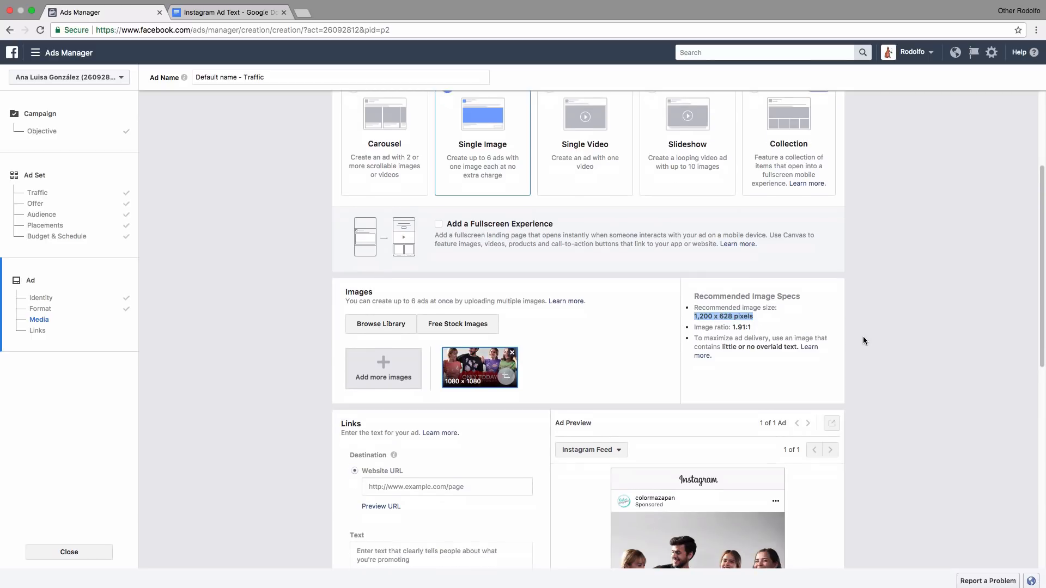
scroll(863, 336, down, 5)
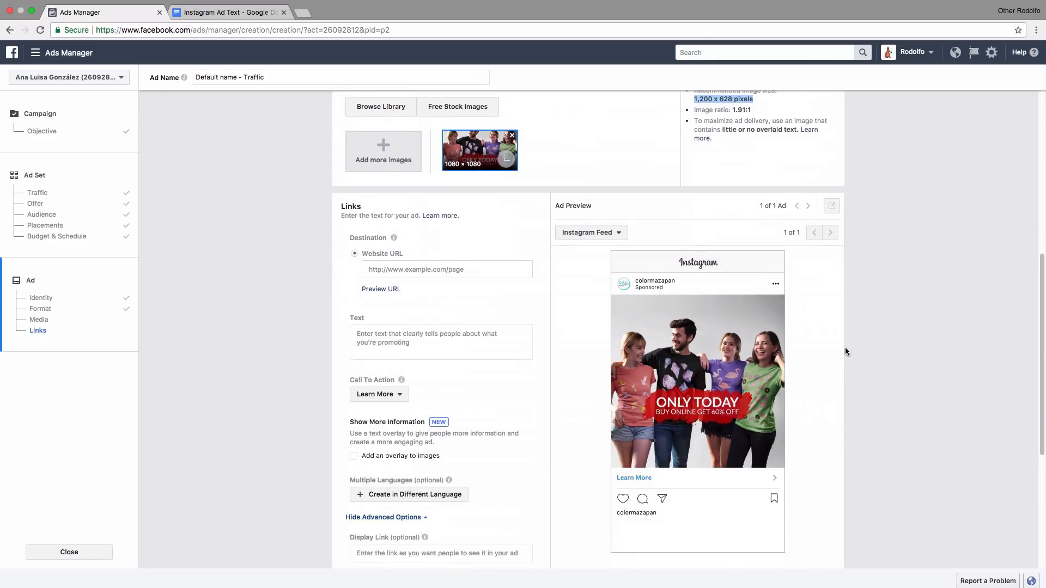
scroll(846, 355, up, 2)
scroll(848, 355, down, 1)
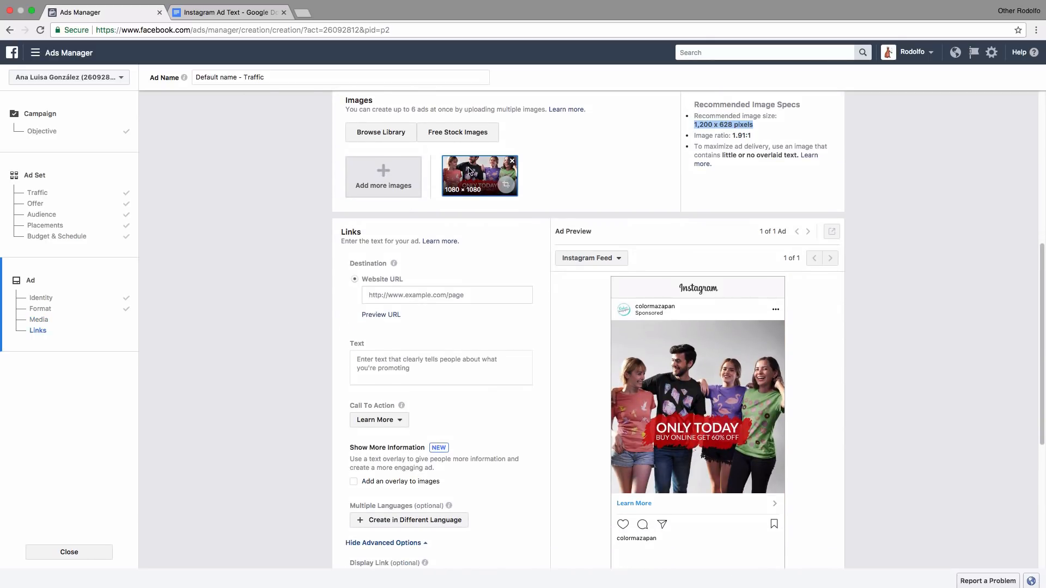
scroll(508, 321, down, 1)
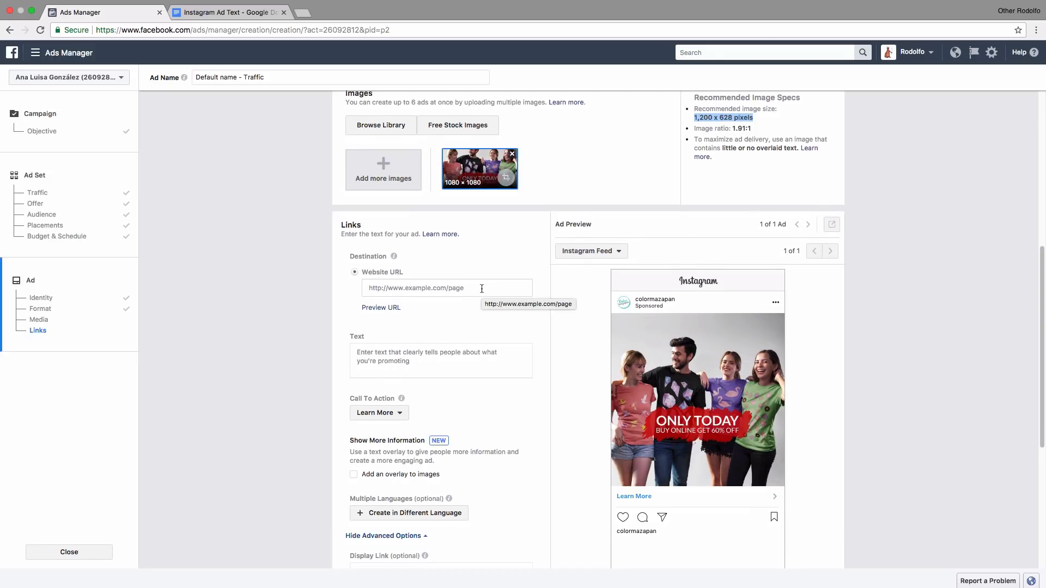
click(229, 12)
drag(507, 162, 300, 161)
key(ctrl+c)
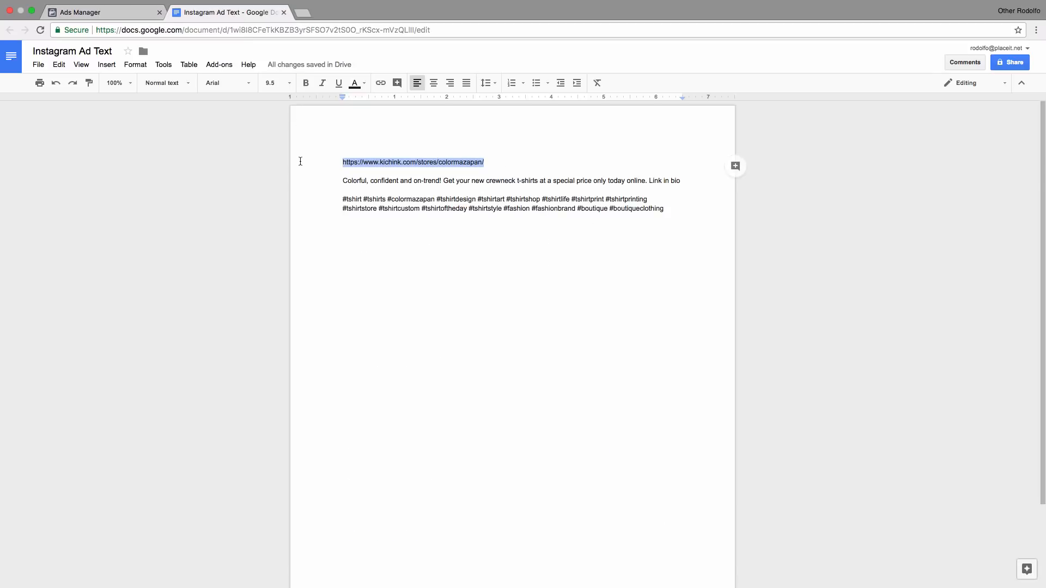
click(99, 12)
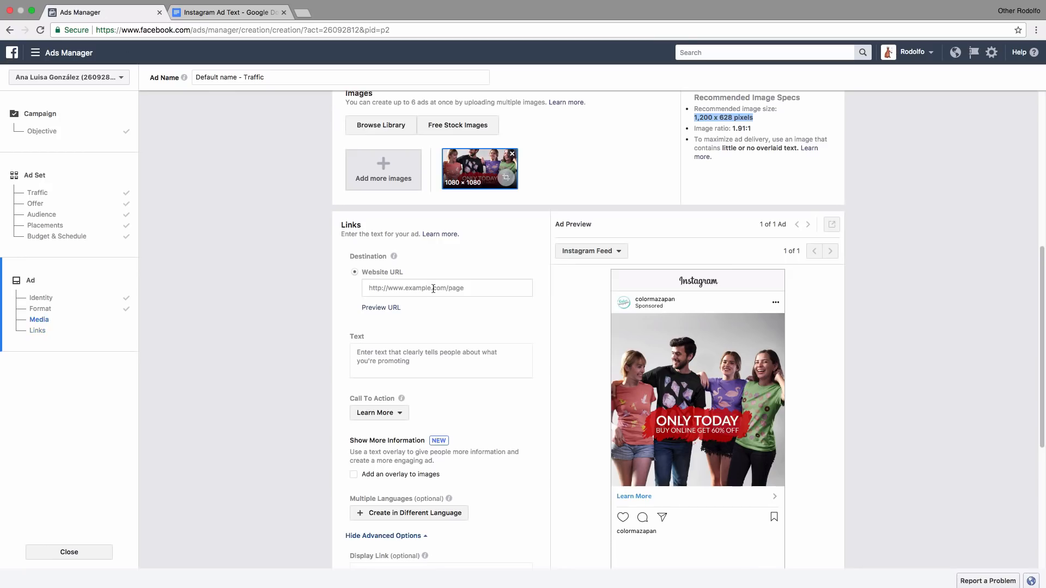
click(433, 289)
key(ctrl+v)
click(507, 259)
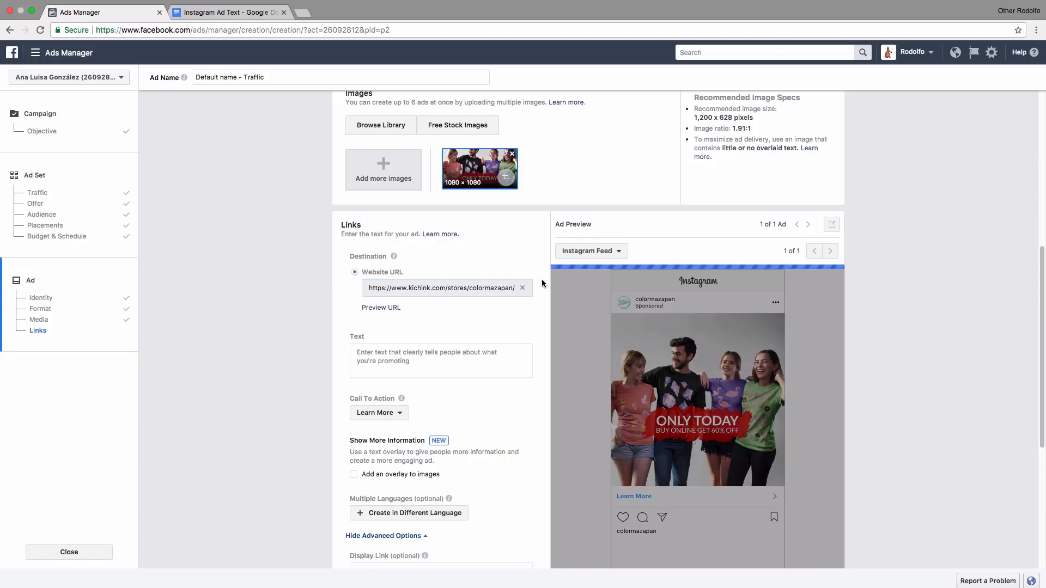
- Replace the ad's text with the "Colorful, confident and on-trend!" sentence copied from the Instagram Ad Text document, ending in "Link in bio"
scroll(540, 277, down, 1)
click(212, 10)
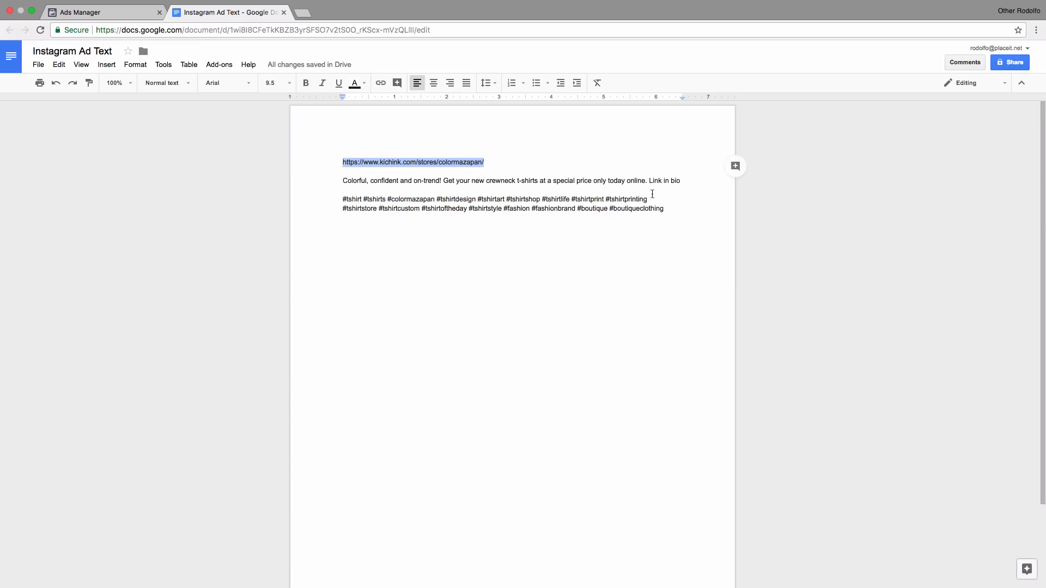
drag(688, 184, 302, 170)
key(ctrl+c)
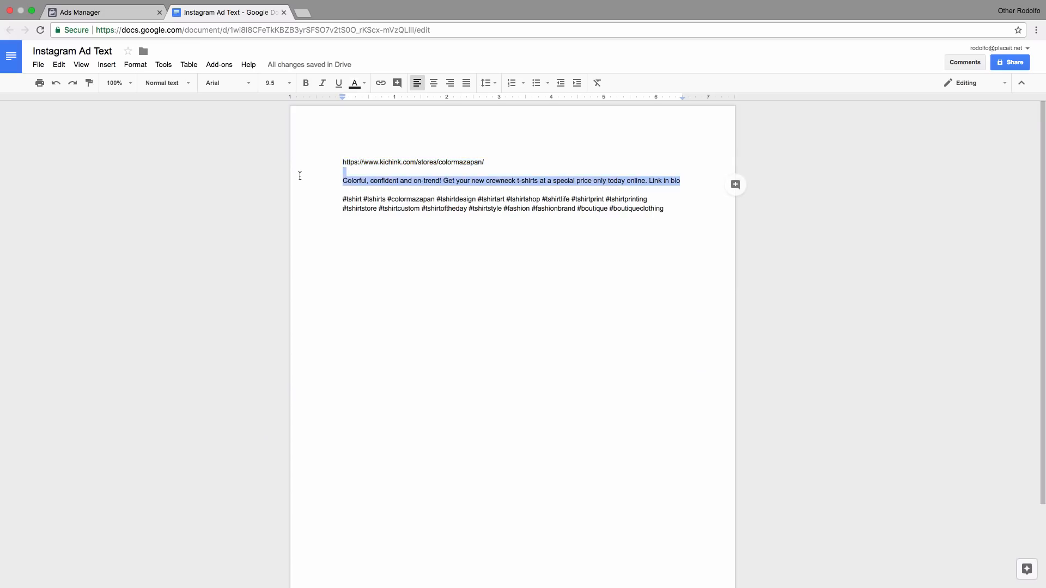
click(112, 7)
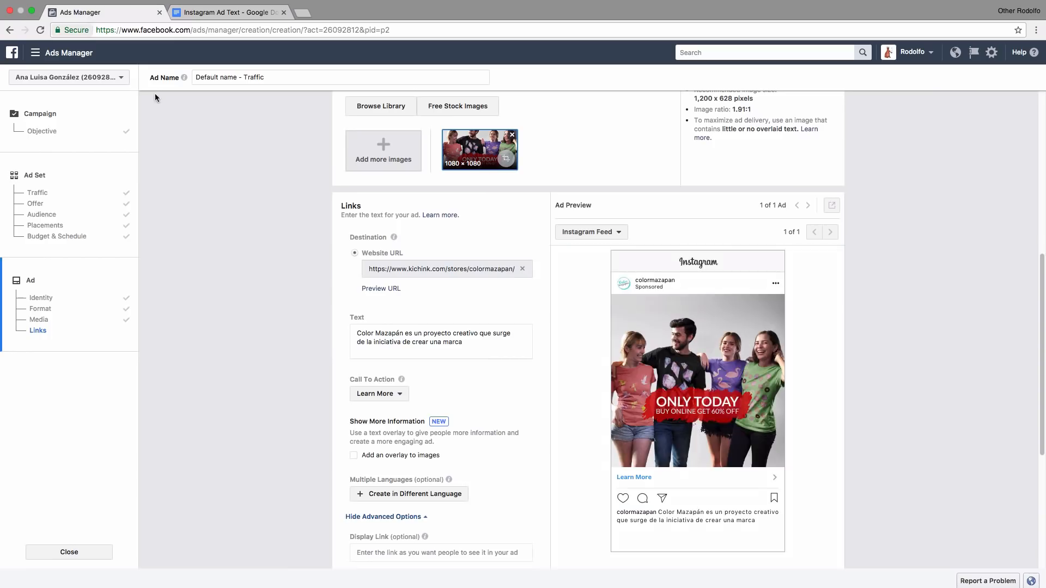
click(455, 345)
key(ctrl+a)
key(ctrl+v)
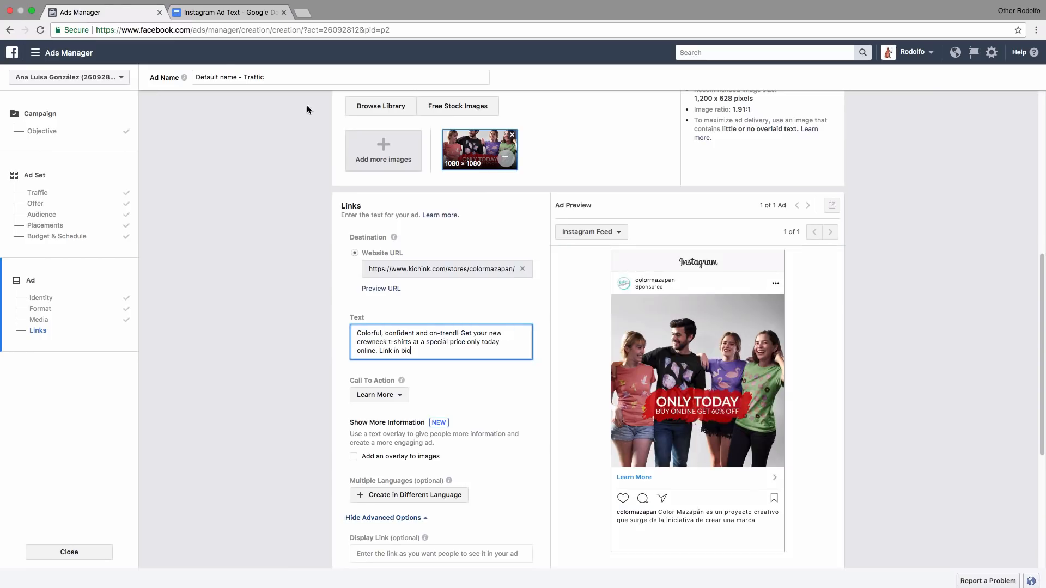
- Append the hashtag block from the Instagram Ad Text document, #tshirt through #boutiqueclothing, to the end of the ad's text
click(234, 16)
drag(691, 215, 313, 198)
key(ctrl+c)
click(93, 12)
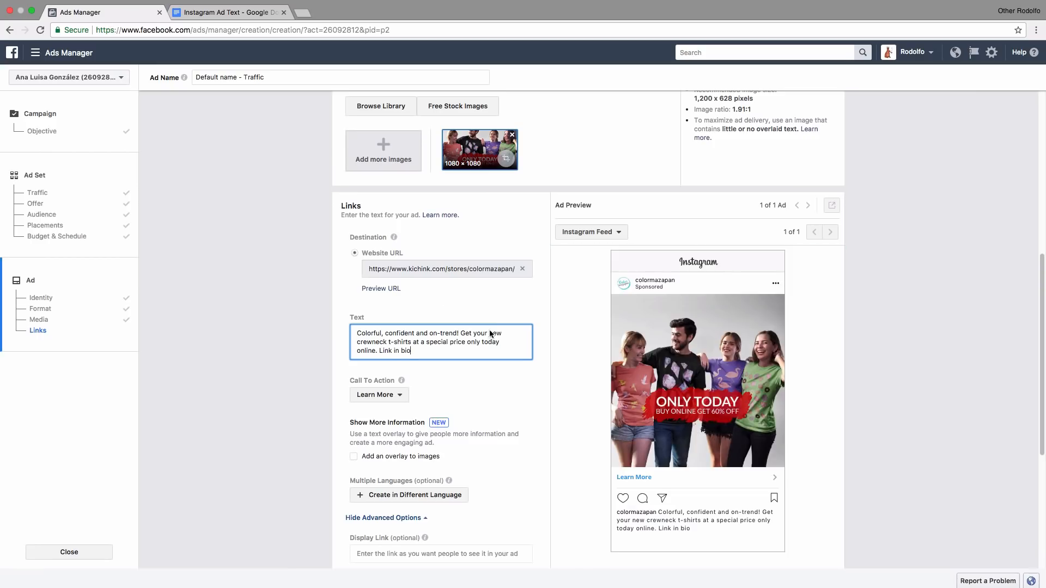
key(ctrl+v)
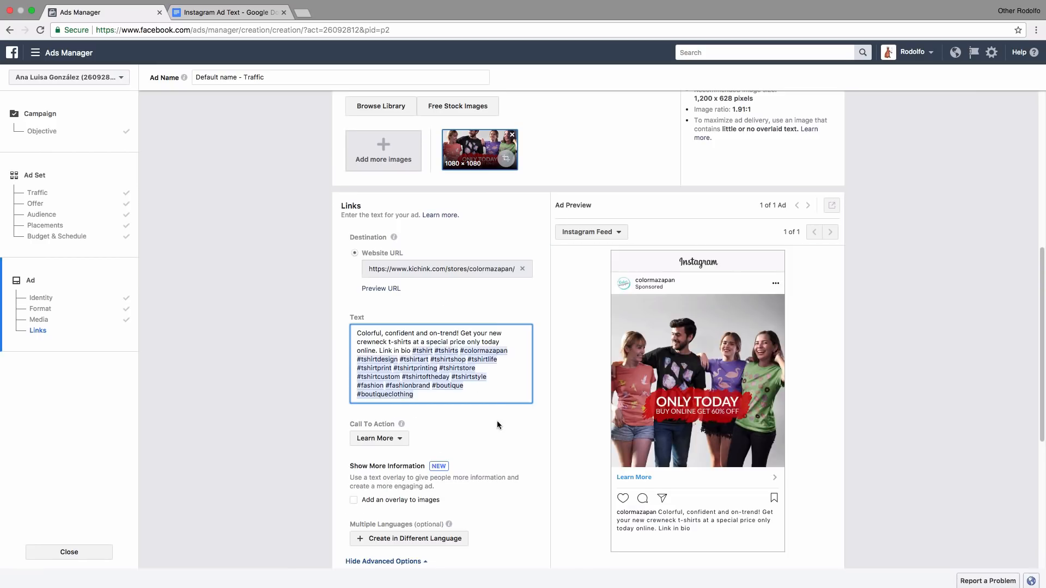
click(913, 387)
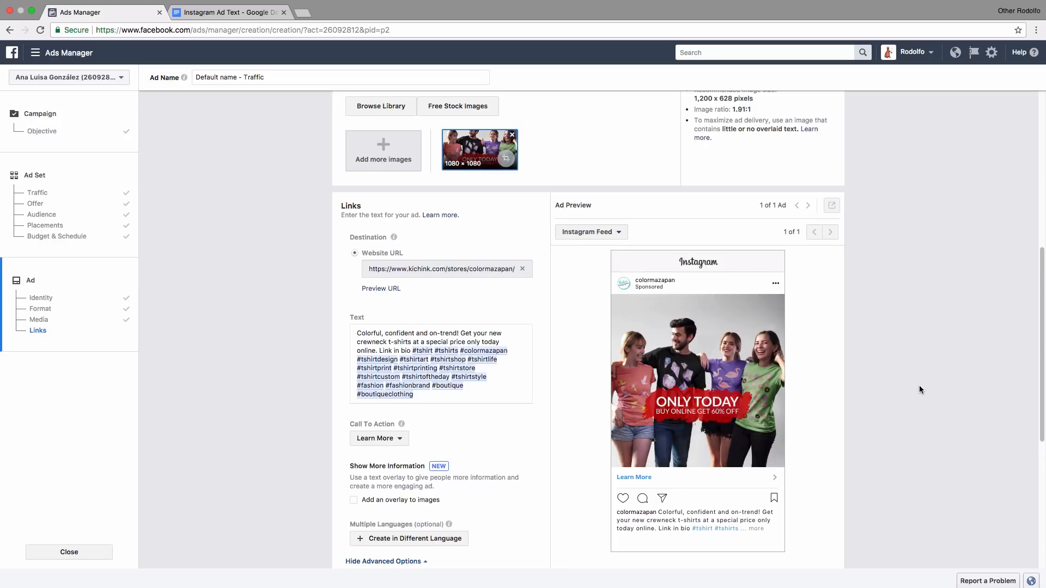
- Try five dots between "Link in bio" and the hashtags in the ad's text, and replace them with a line break
scroll(919, 385, down, 2)
scroll(931, 381, down, 1)
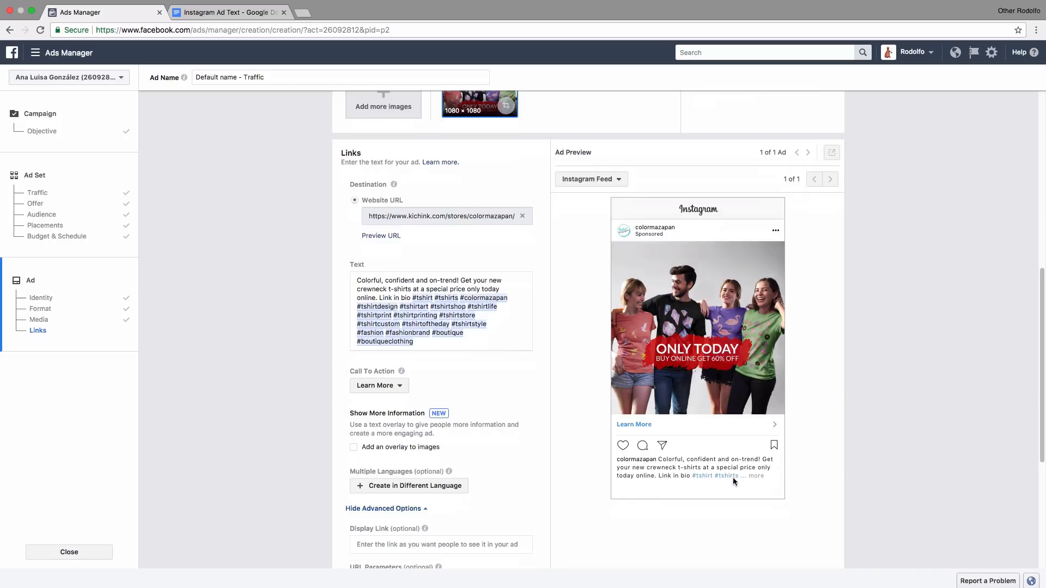
click(413, 297)
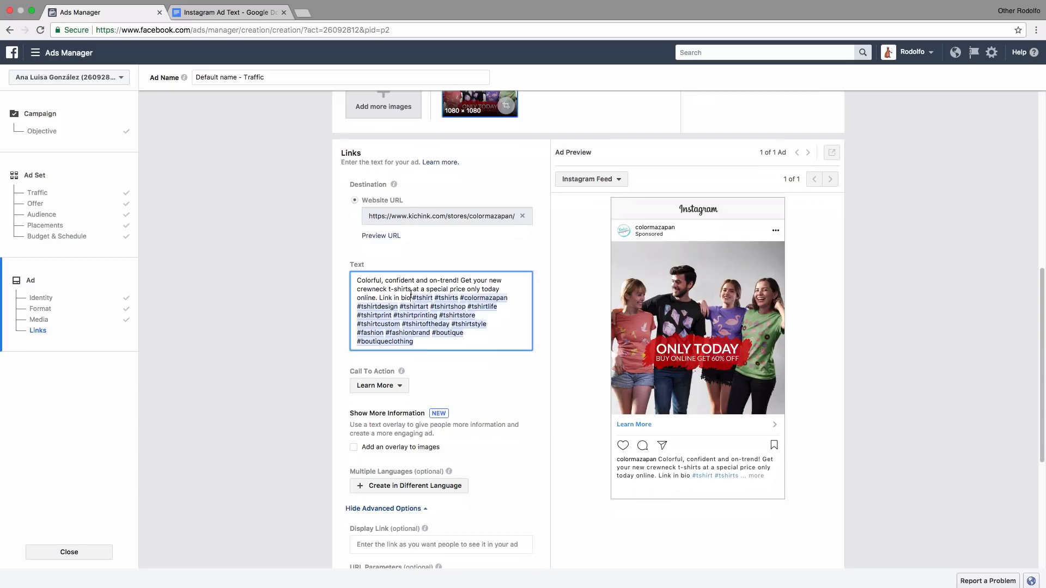
text(.....)
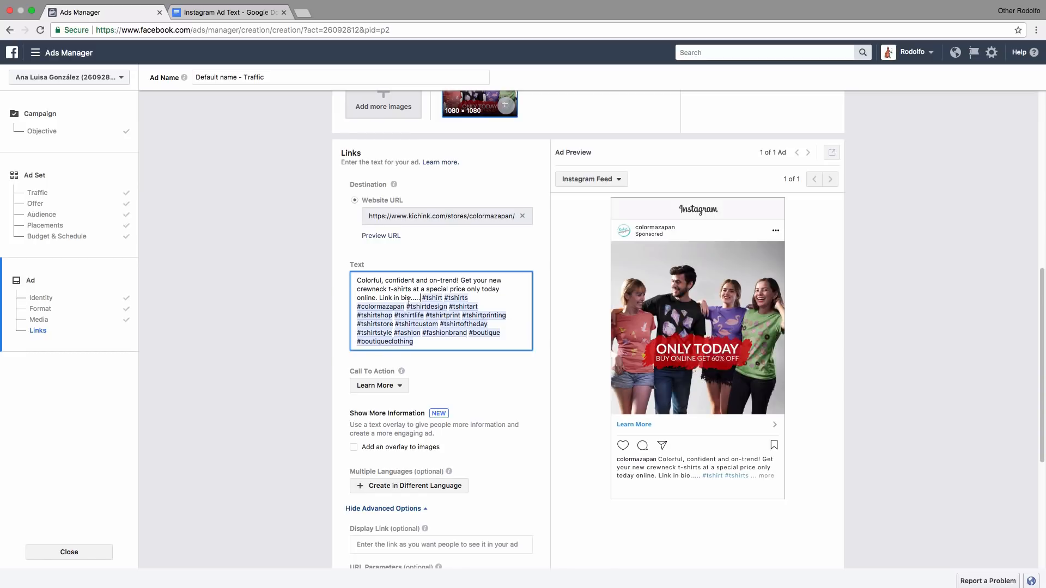
drag(419, 299, 411, 299)
key(Return)
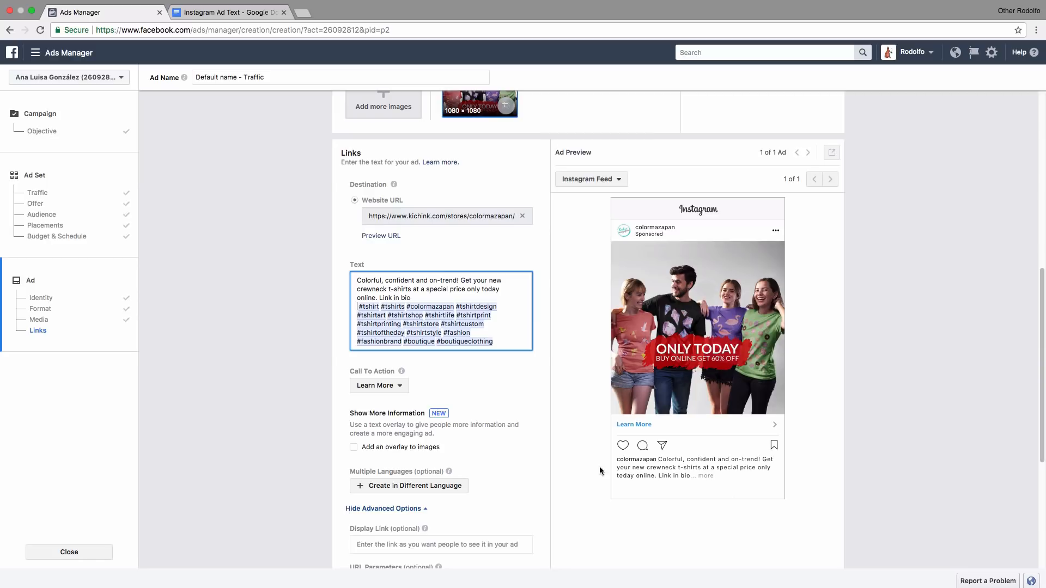
- Set the ad's call to action to Shop Now
scroll(886, 324, down, 1)
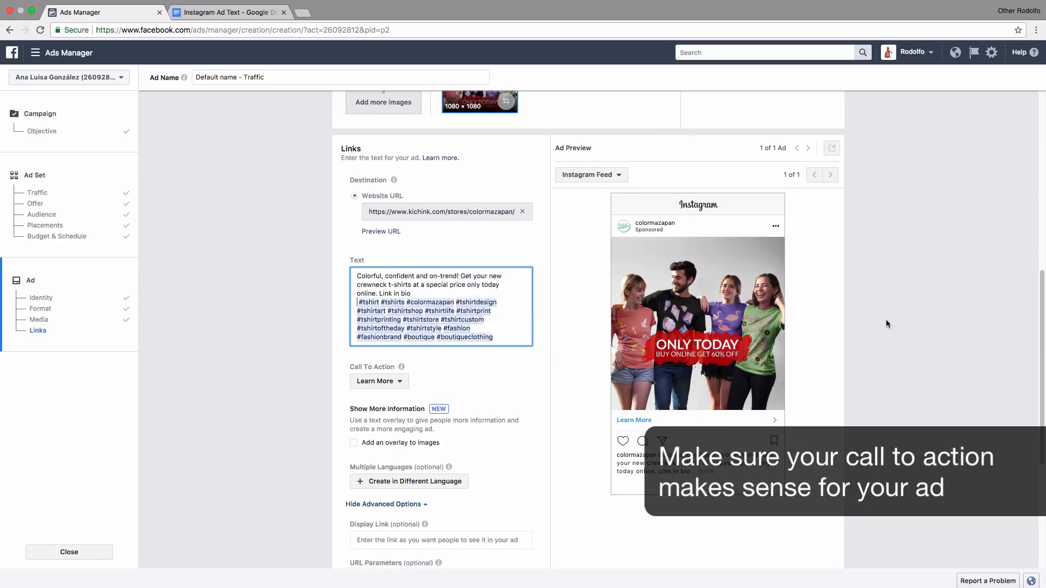
scroll(886, 319, down, 3)
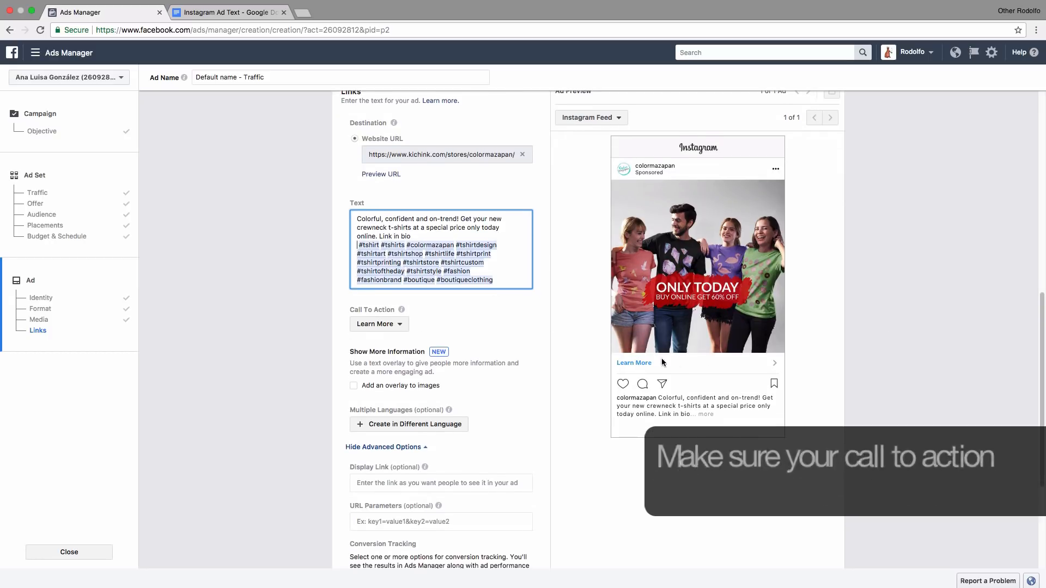
click(401, 325)
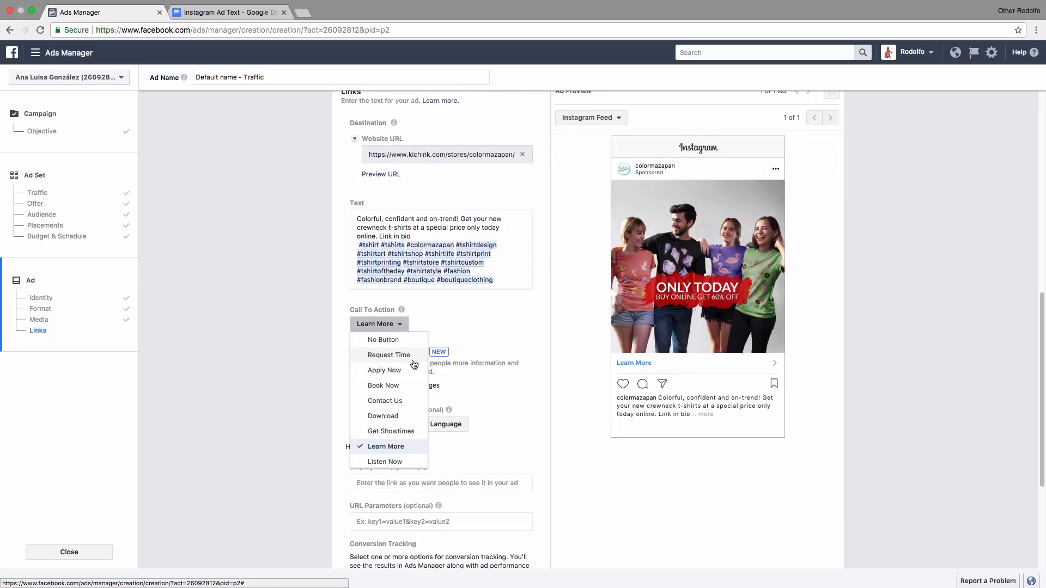
scroll(414, 366, down, 3)
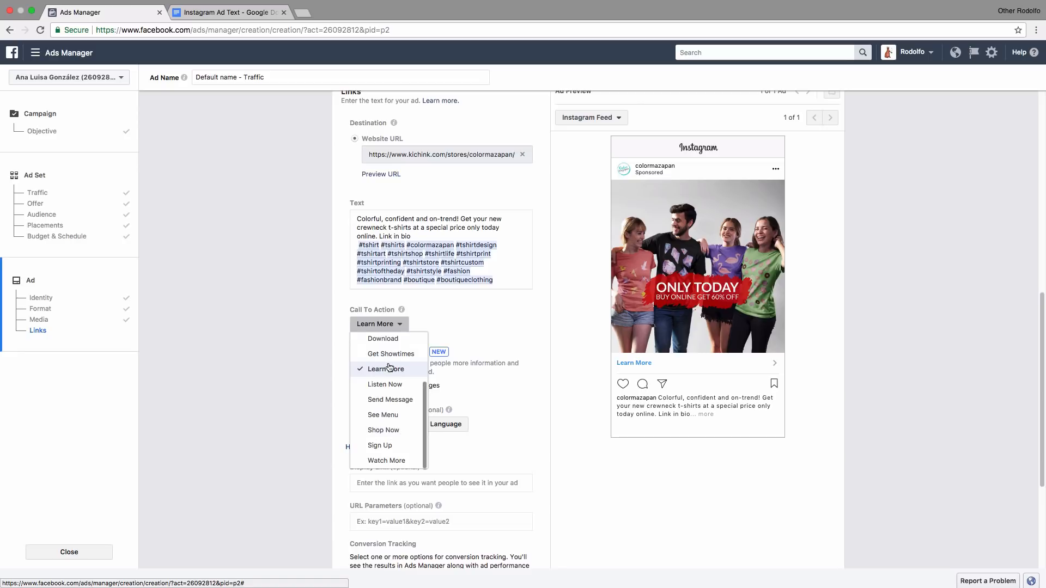
click(390, 430)
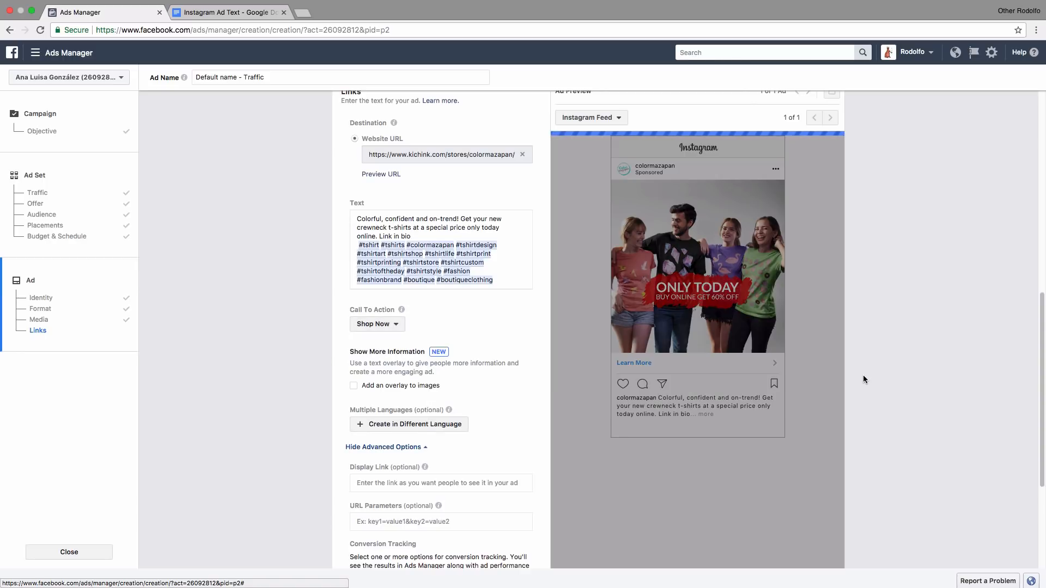
- Review the ad's remaining optional settings: image overlay, multiple languages, display link, URL parameters and conversion tracking
scroll(562, 342, down, 4)
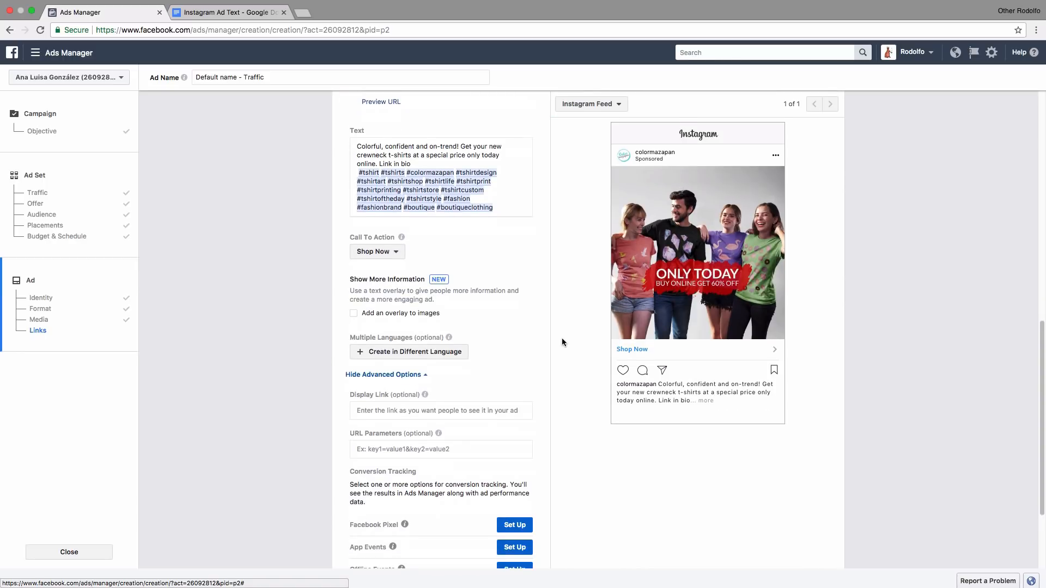
mouse_move(447, 325)
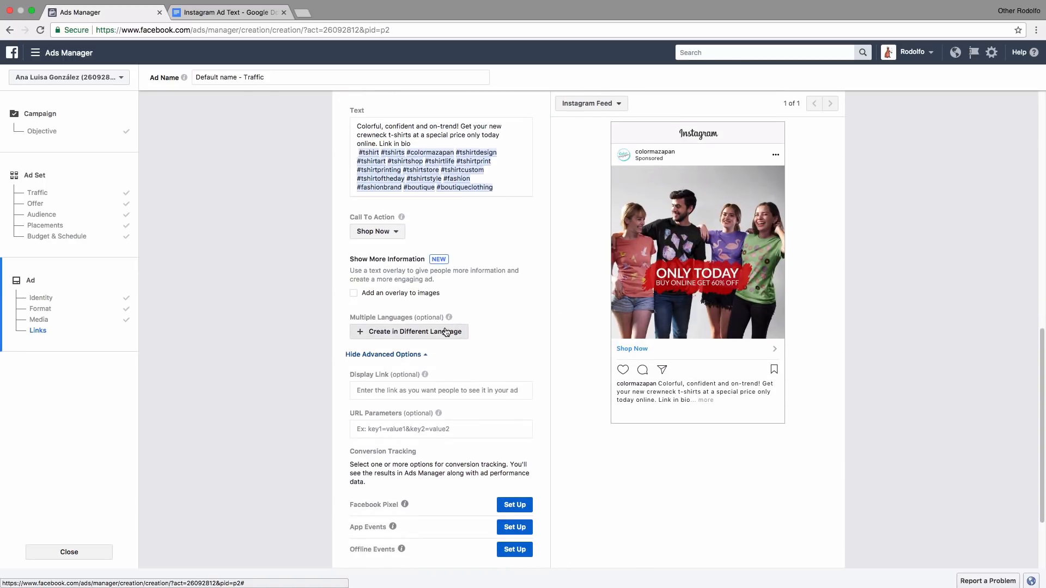
scroll(547, 338, down, 1)
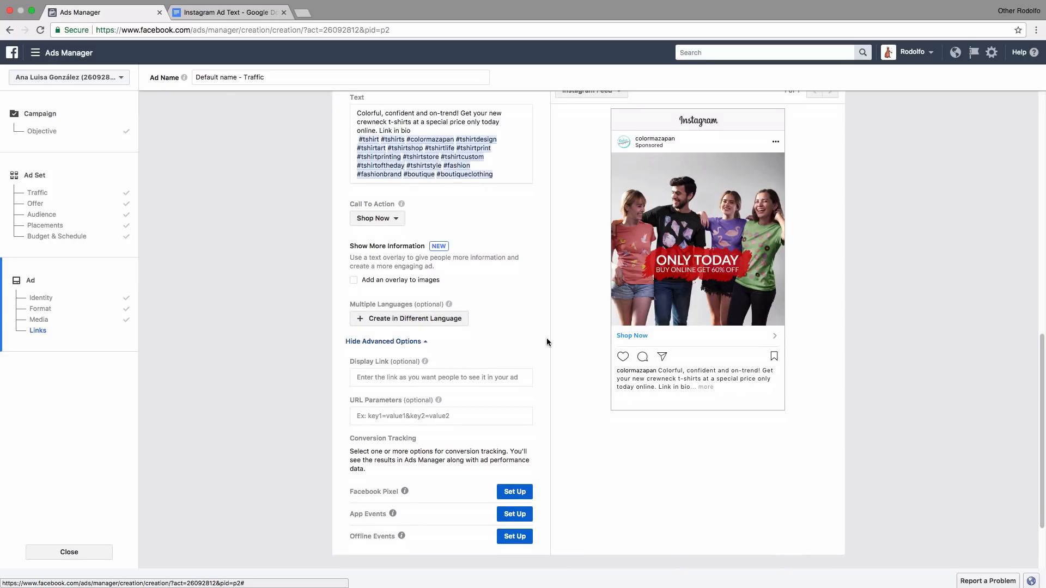
scroll(548, 340, down, 3)
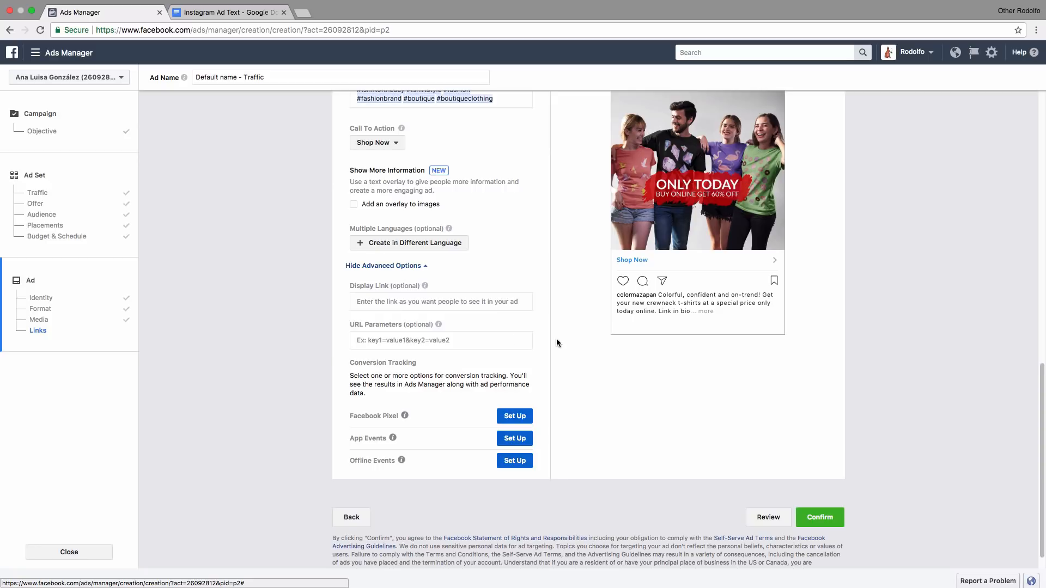
scroll(558, 343, down, 1)
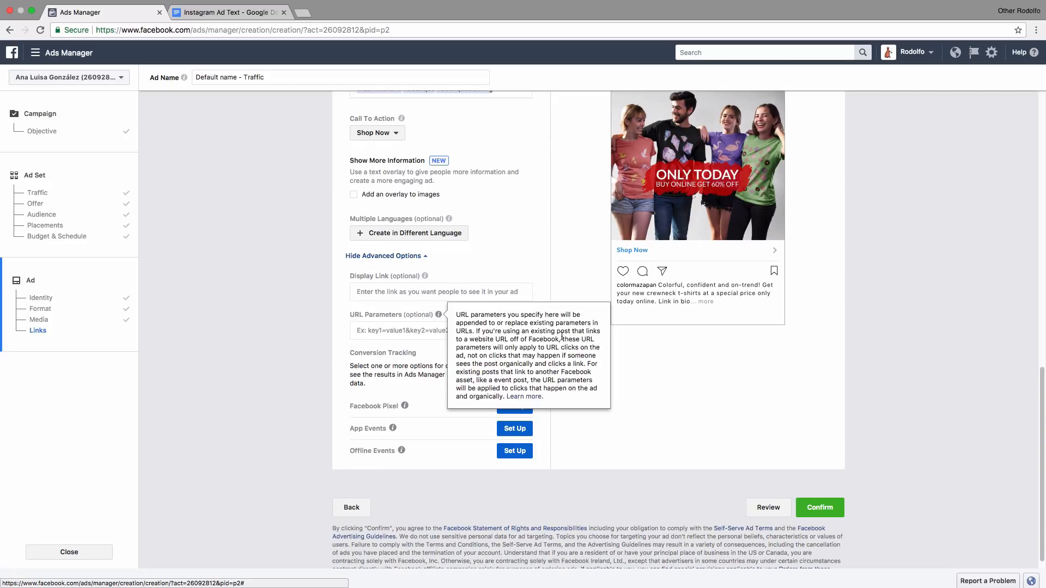
scroll(564, 294, down, 1)
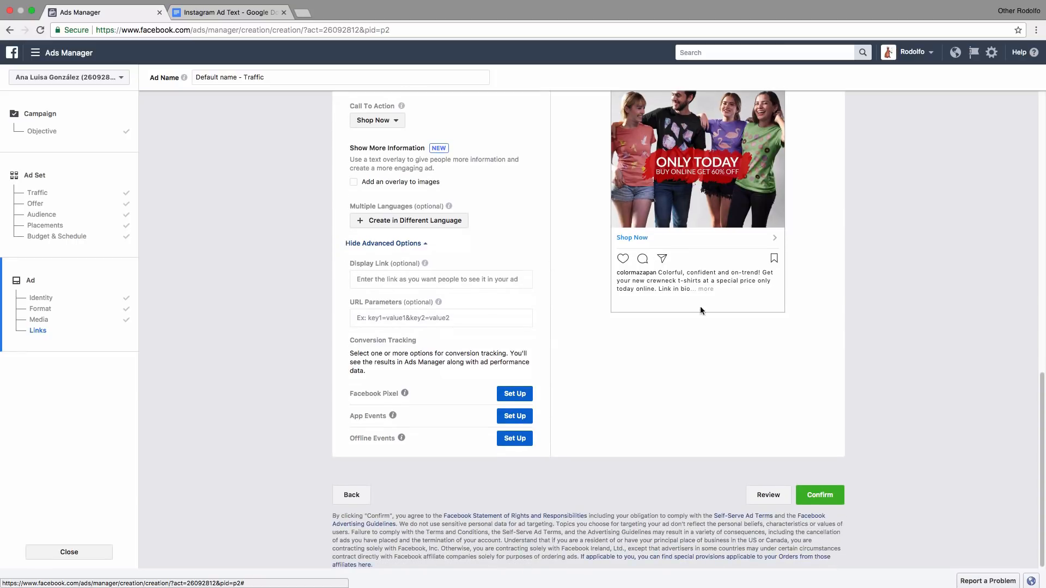
scroll(692, 306, up, 5)
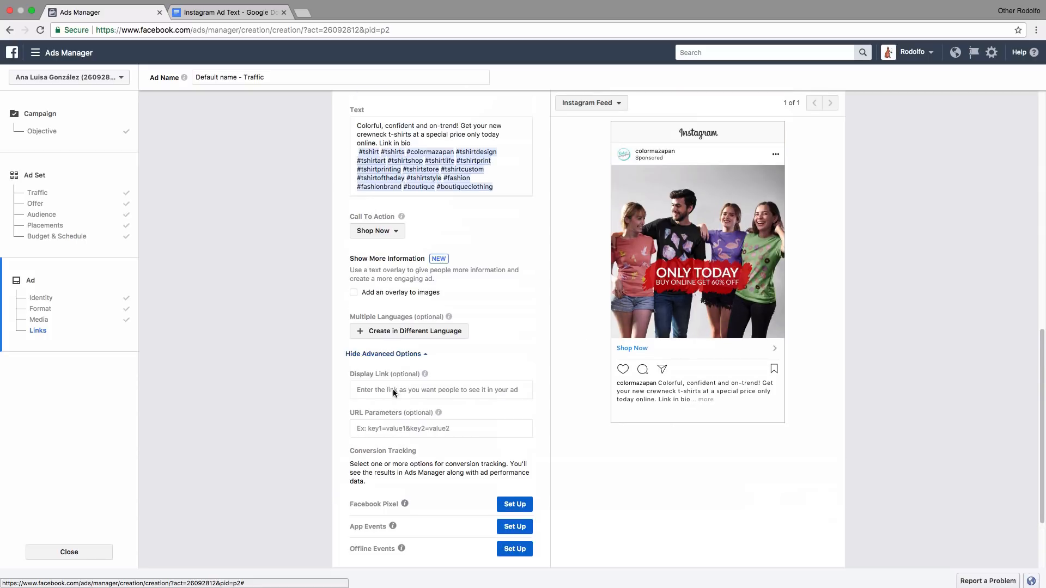
scroll(548, 379, down, 3)
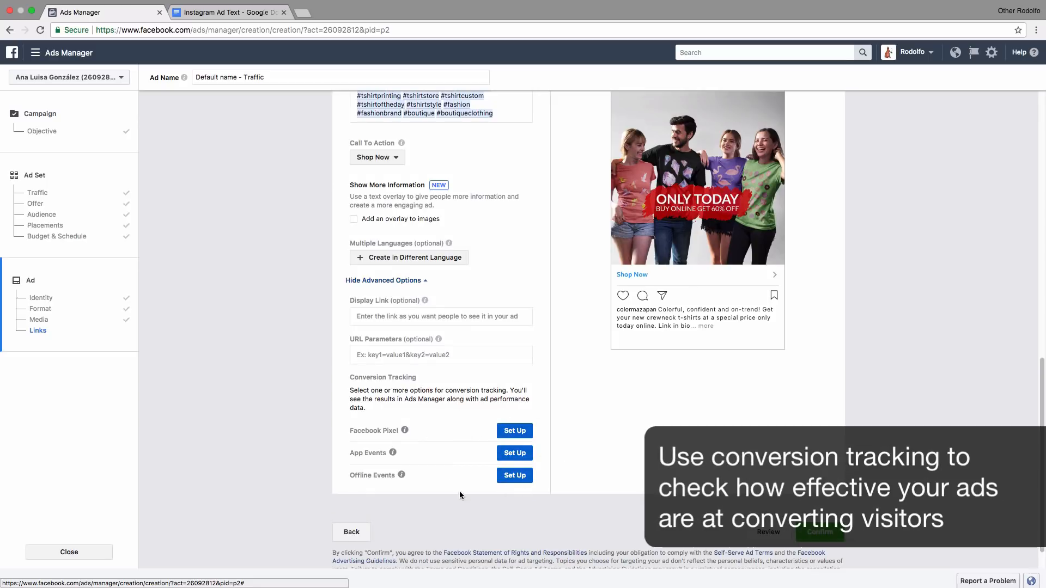
scroll(583, 415, up, 2)
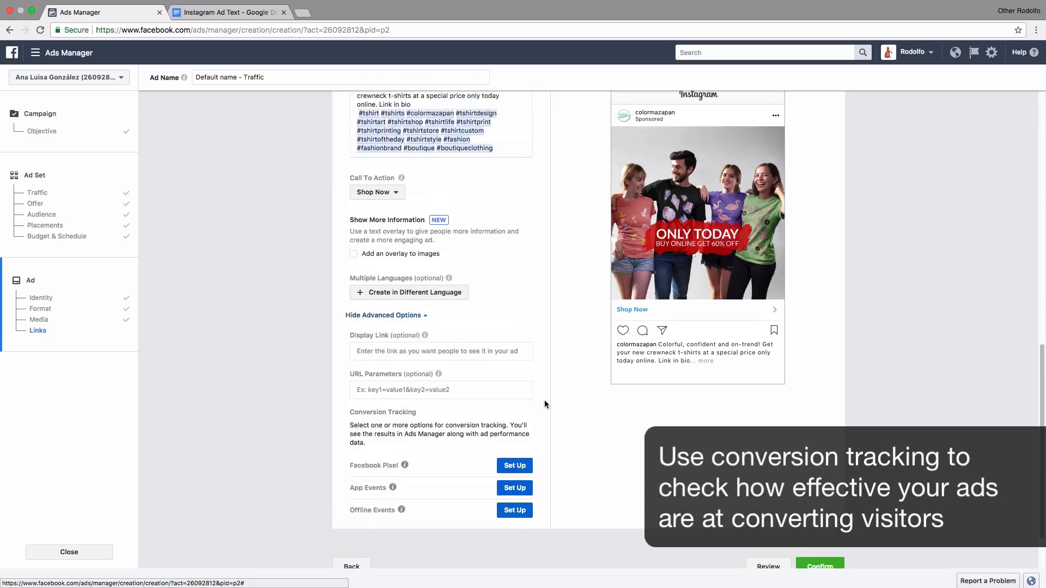
scroll(555, 399, down, 3)
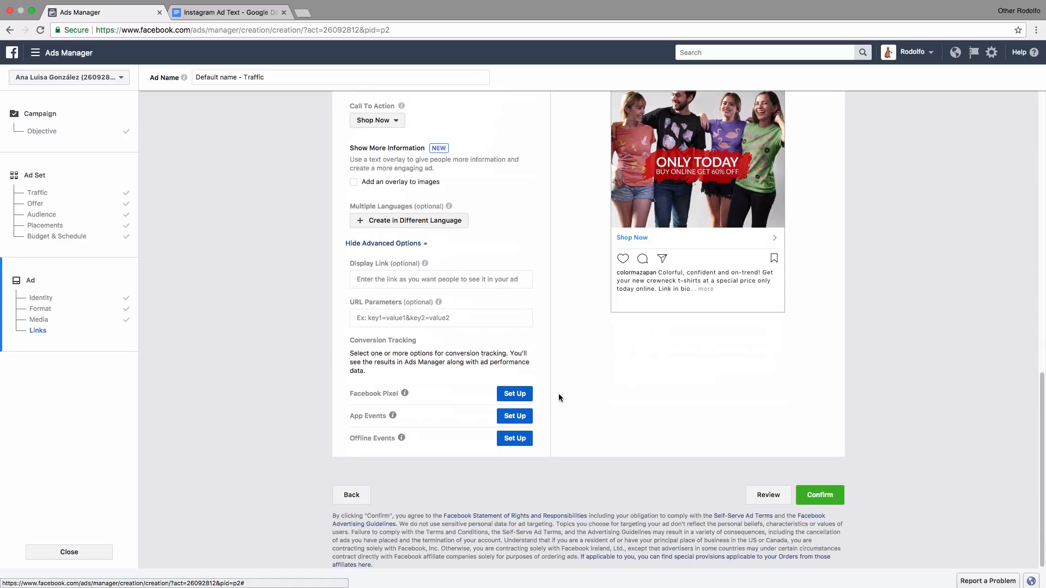